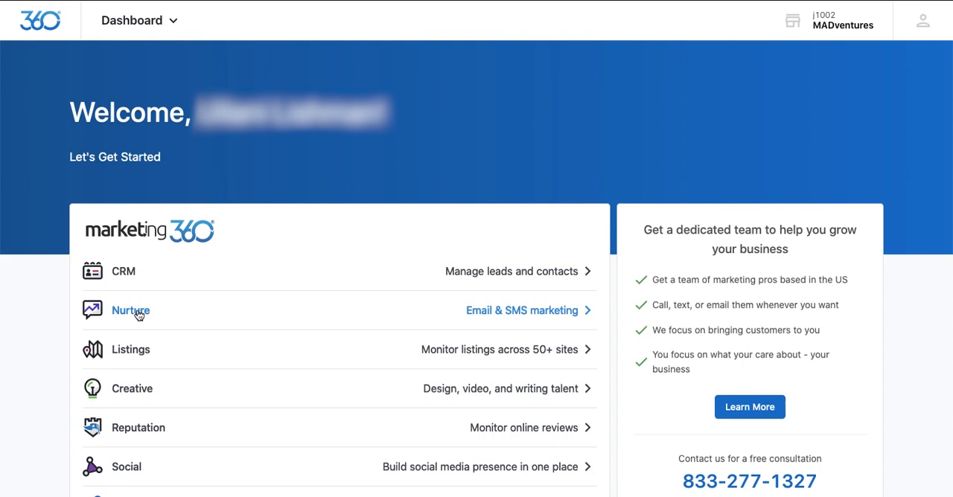
Step: Open the email campaigns area of Nurture and start creating a new campaign
click(133, 312)
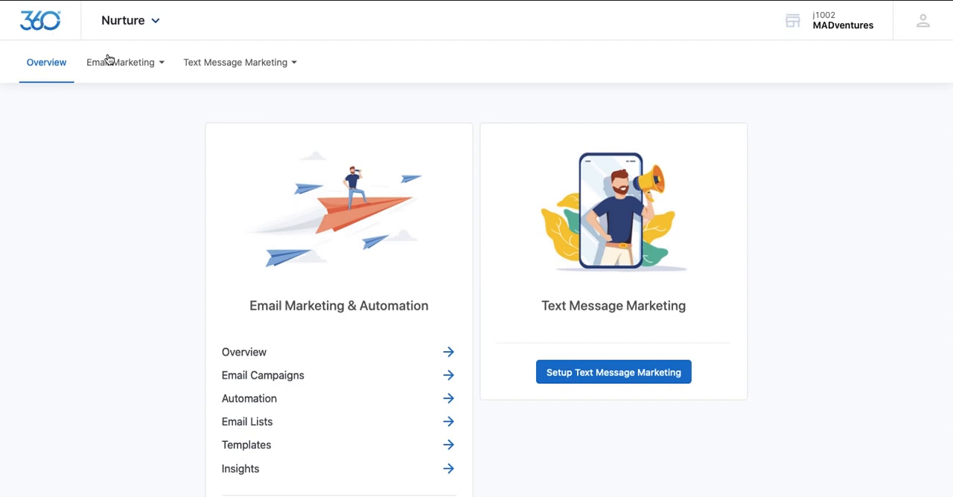
mouse_move(149, 67)
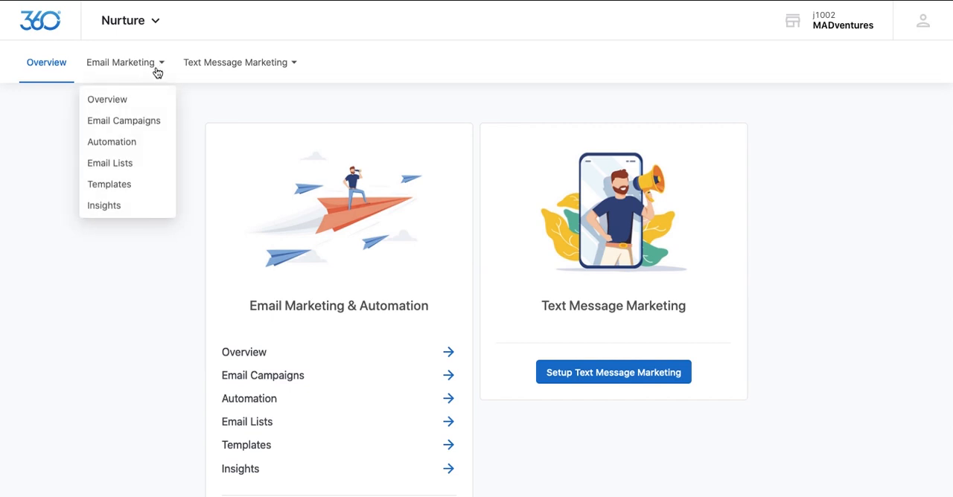
click(115, 123)
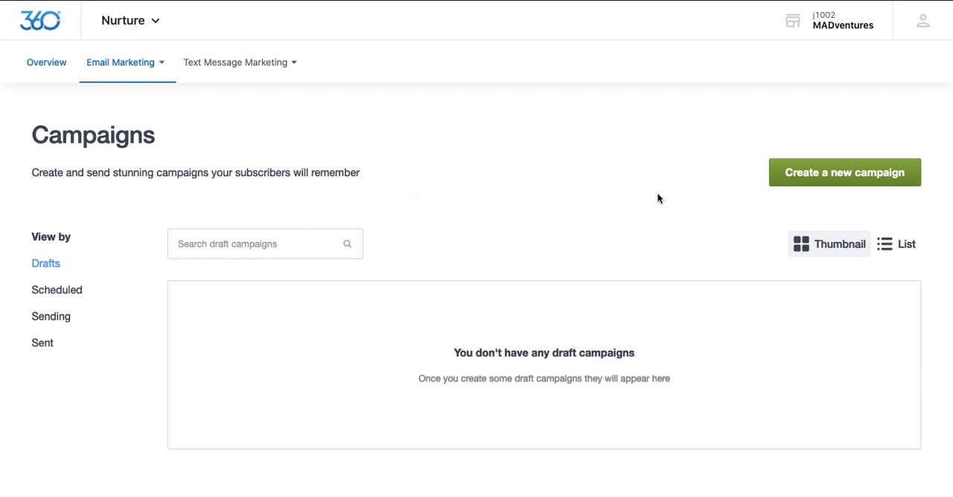
click(856, 183)
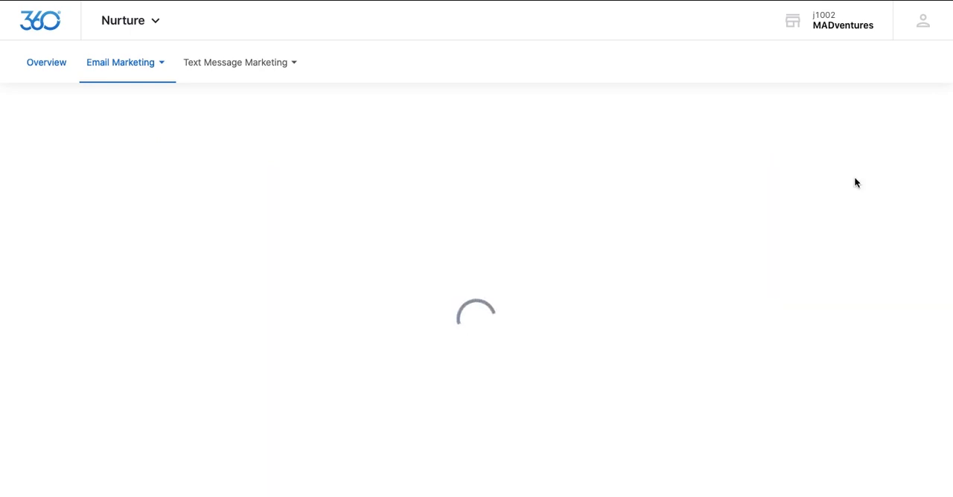
Step: Name the campaign "First Campaign" and reuse the same text as its subject line
text(F)
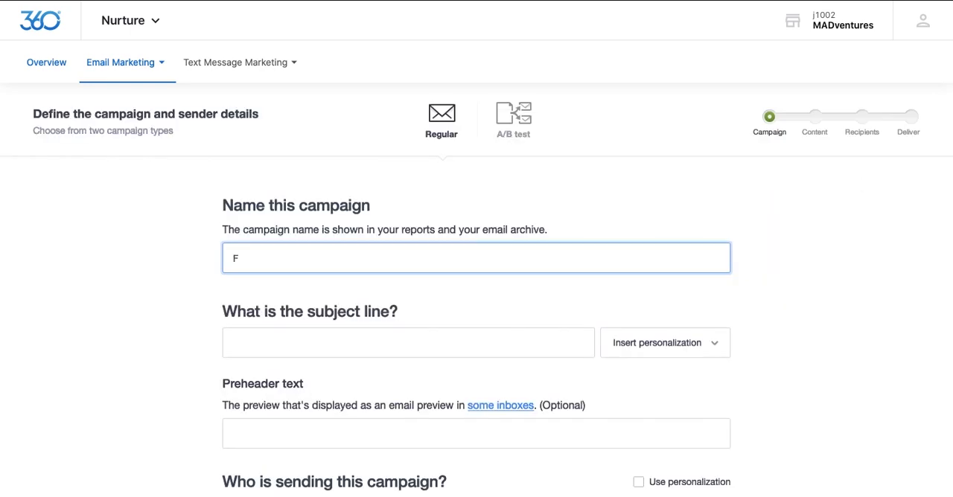
text(irst Campaign)
scroll(245, 263, down, 2)
click(247, 262)
text(First Campaign)
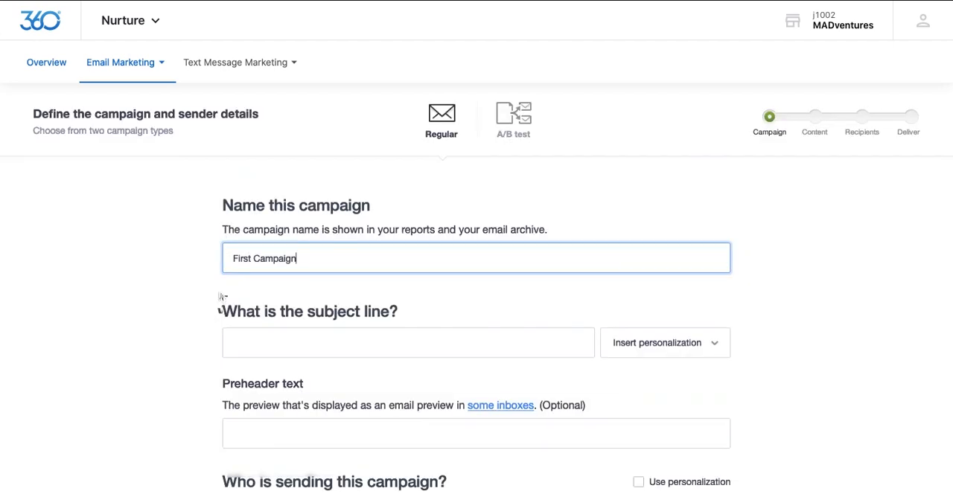
scroll(247, 261, down, 2)
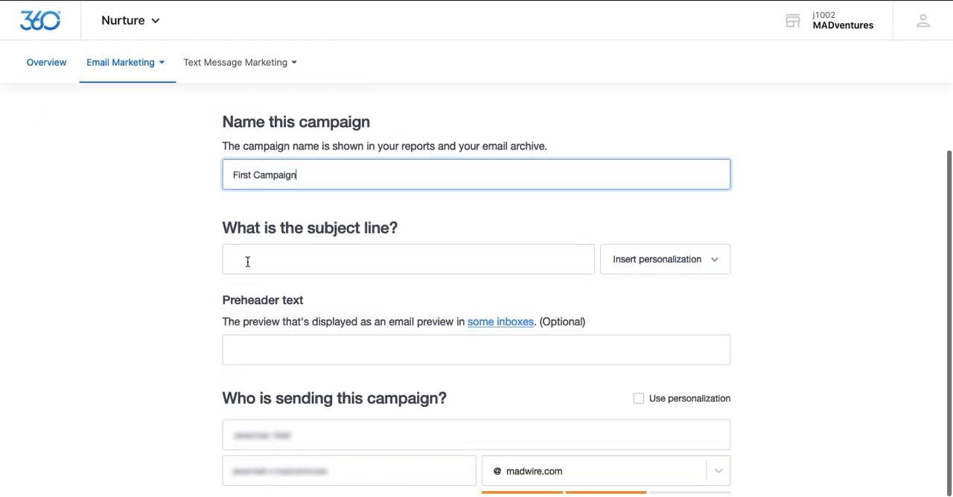
click(246, 262)
text(First Campaign)
click(226, 261)
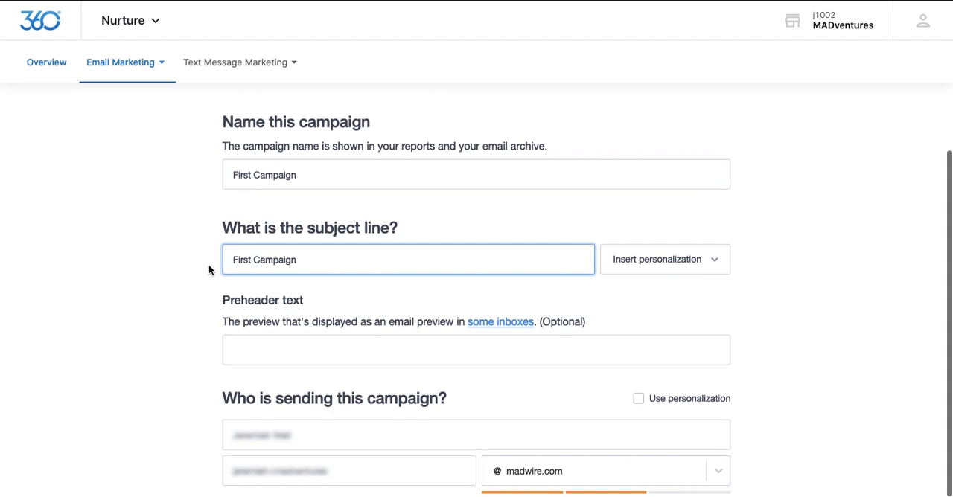
scroll(206, 274, down, 2)
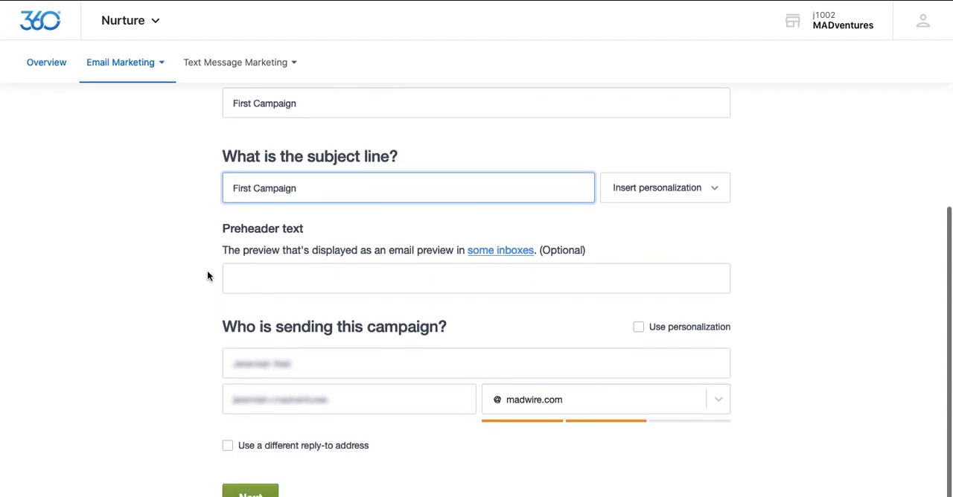
Step: Enter "Hello there!" as the preheader text, check the sender name and address, and continue to the content stage
click(238, 278)
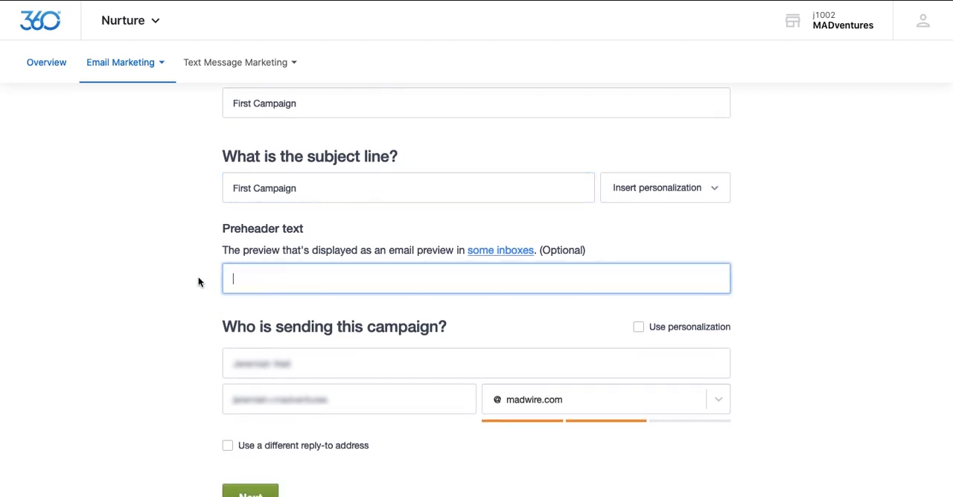
text(Hello there!)
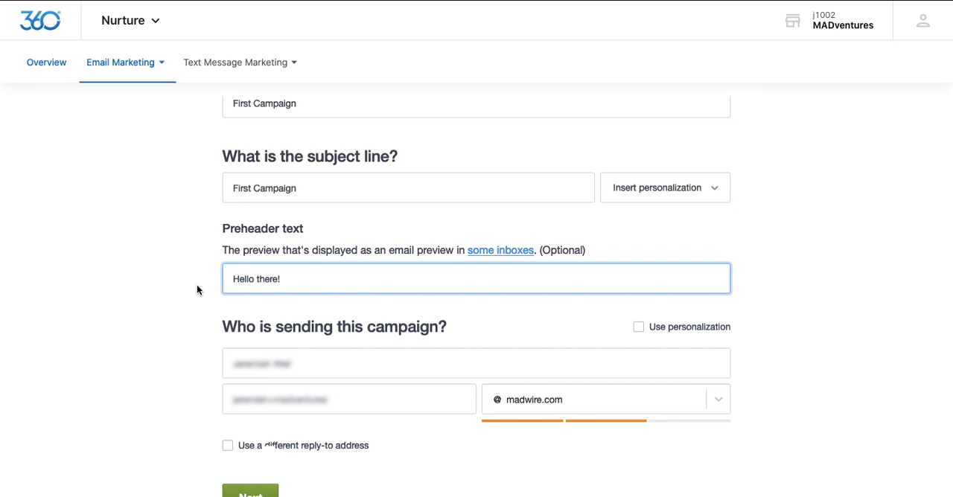
scroll(198, 291, down, 1)
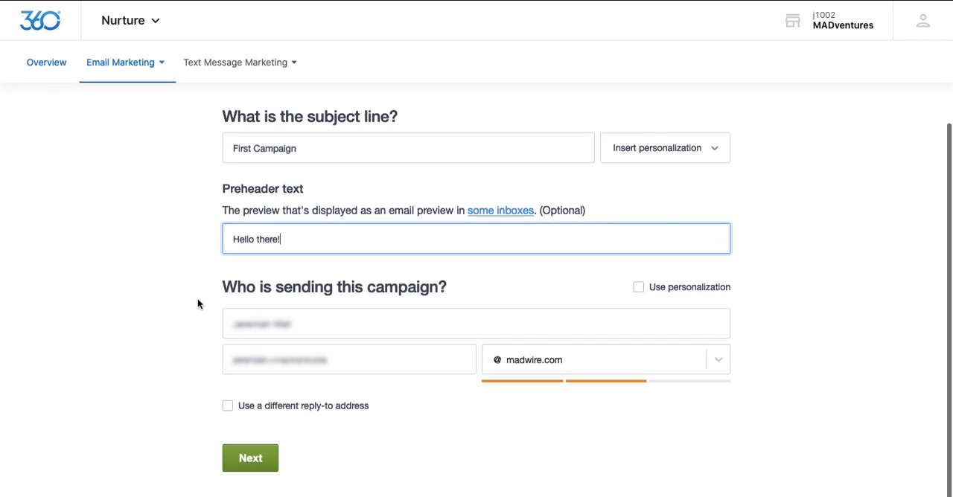
click(316, 324)
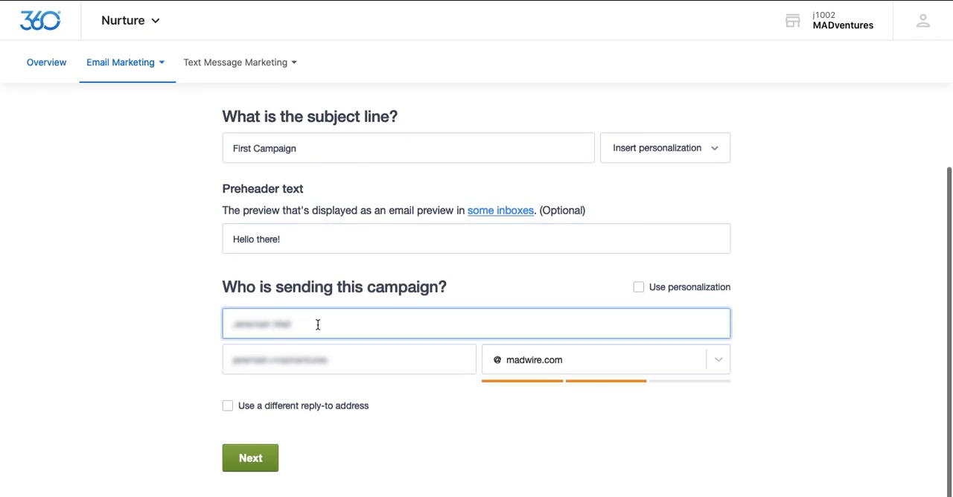
click(344, 358)
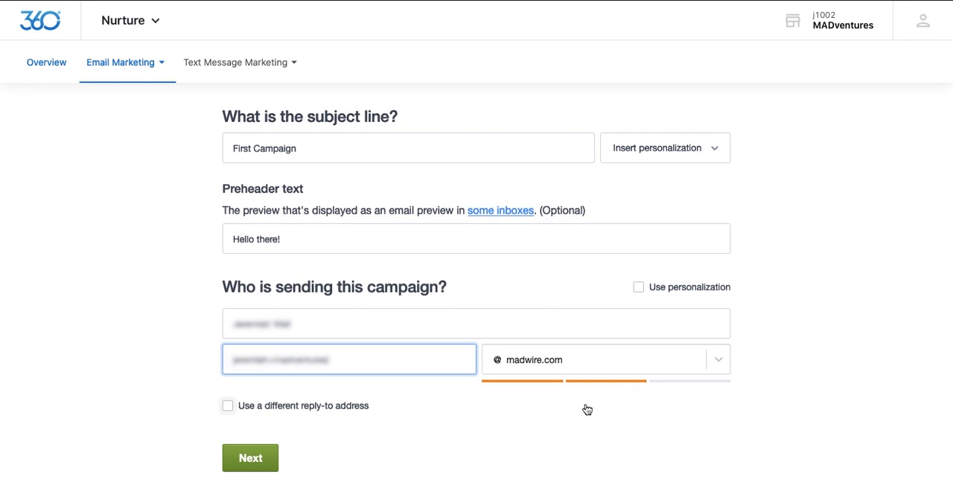
click(252, 461)
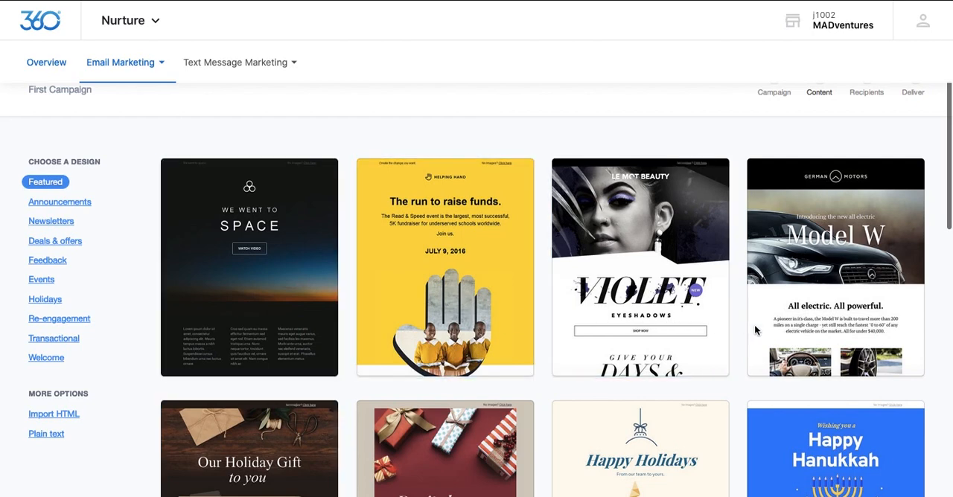
Step: Browse the featured designs and choose the "Beyond the Waves" pre-order template from Deals & offers as the starting point
scroll(467, 461, down, 5)
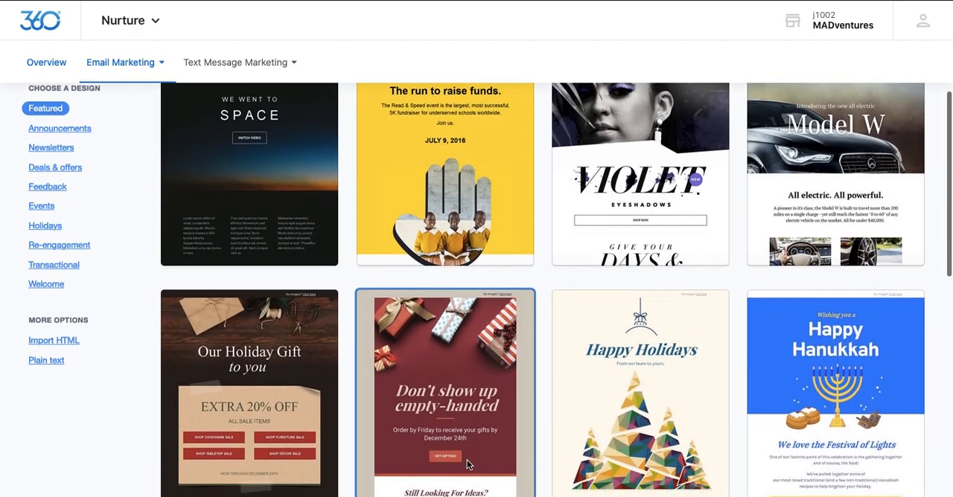
scroll(468, 464, down, 5)
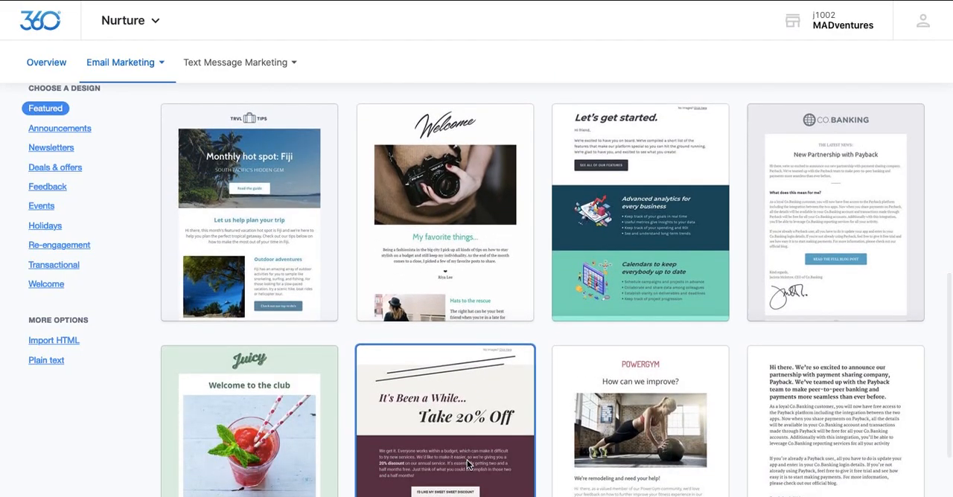
scroll(467, 464, up, 3)
scroll(467, 460, up, 8)
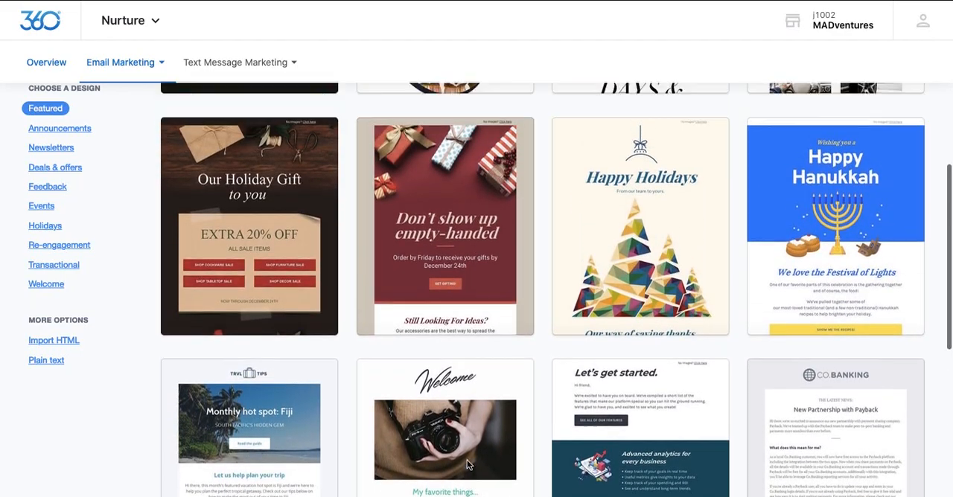
scroll(466, 460, up, 1)
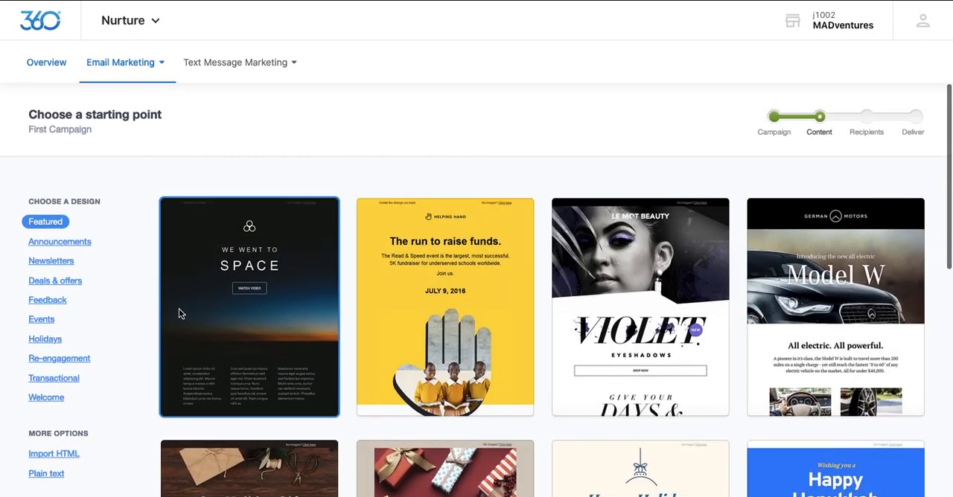
click(48, 286)
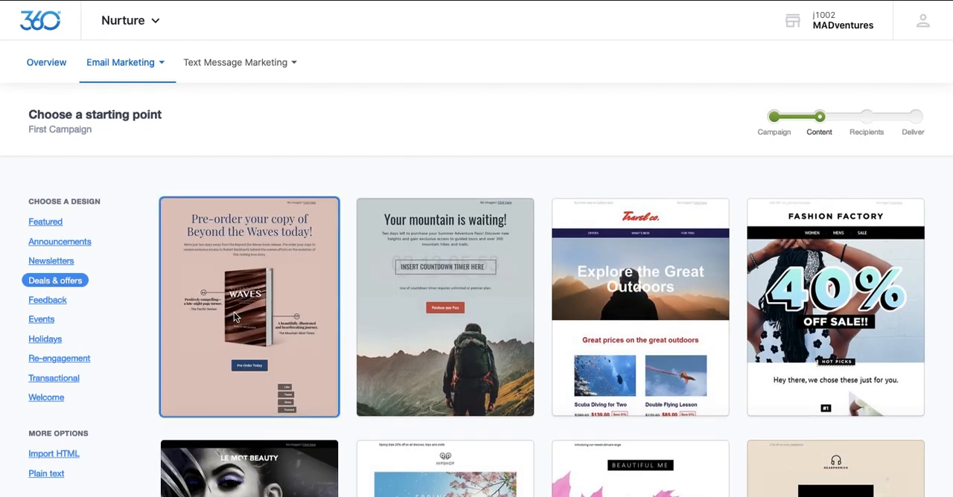
click(249, 315)
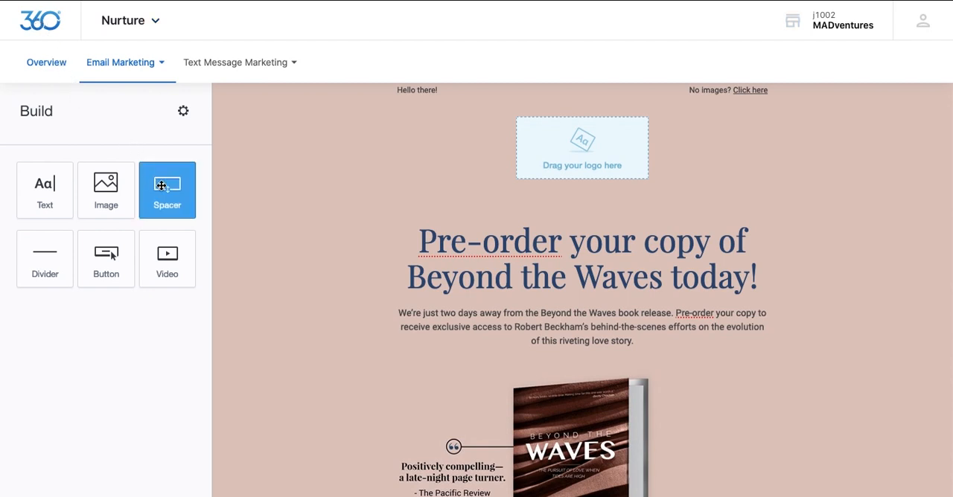
Step: Add a spacer above the heading and a button block between the intro paragraph and the book image
drag(159, 197, 419, 221)
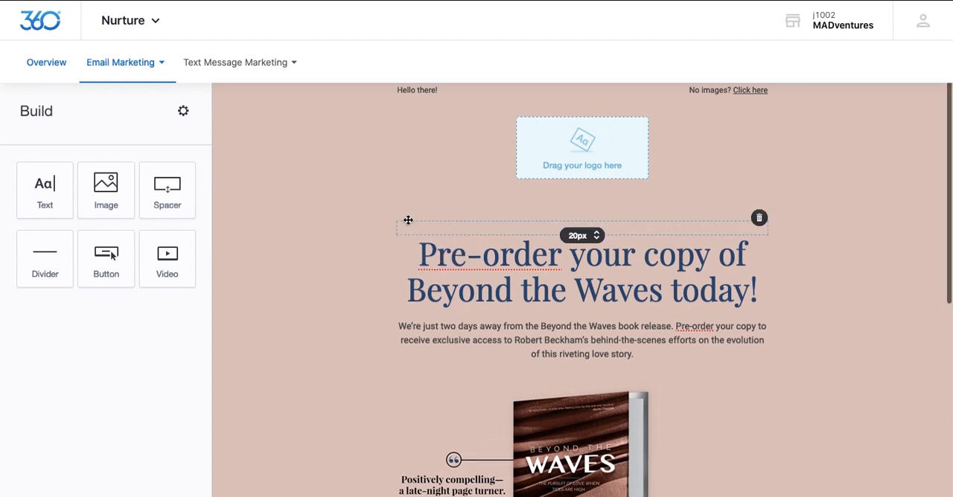
drag(109, 267, 527, 369)
Step: Select the word "Pre-order" in the heading to view its text formatting options
click(493, 259)
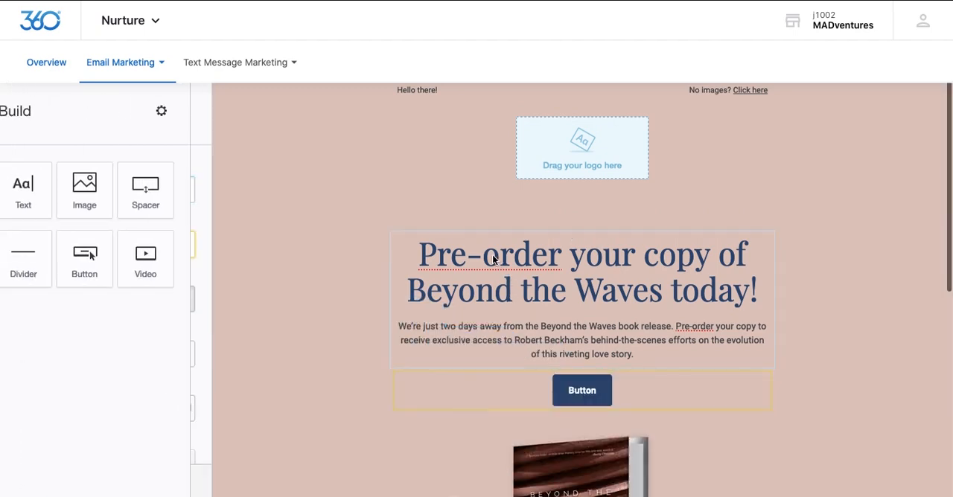
click(488, 256)
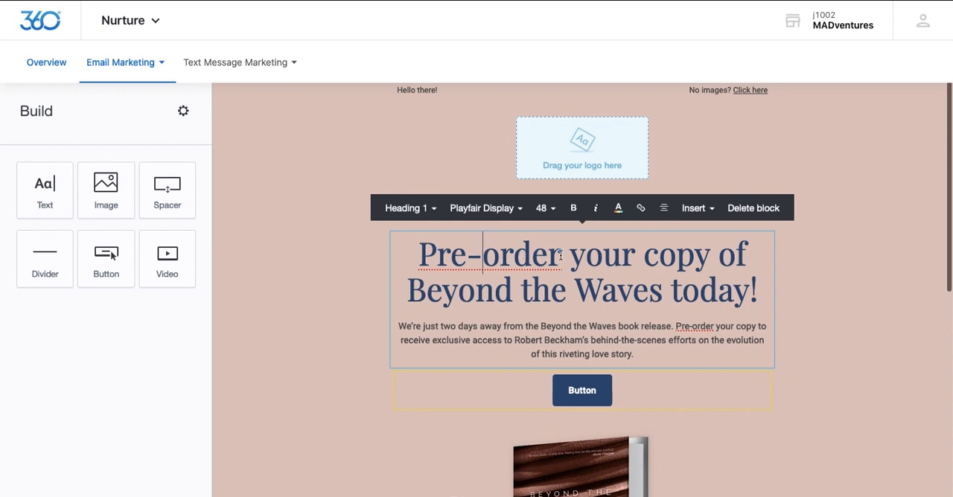
drag(562, 257, 418, 257)
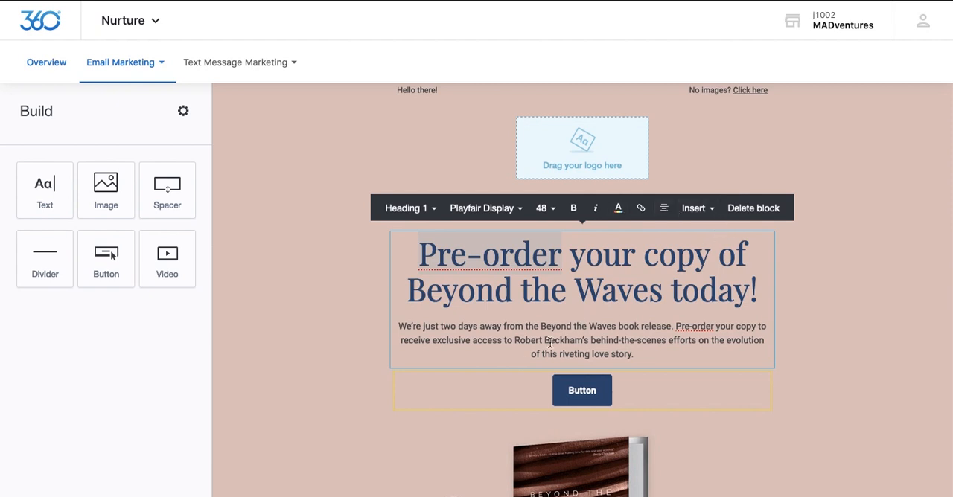
Step: Deselect the heading text and move the new button block above the heading
click(392, 399)
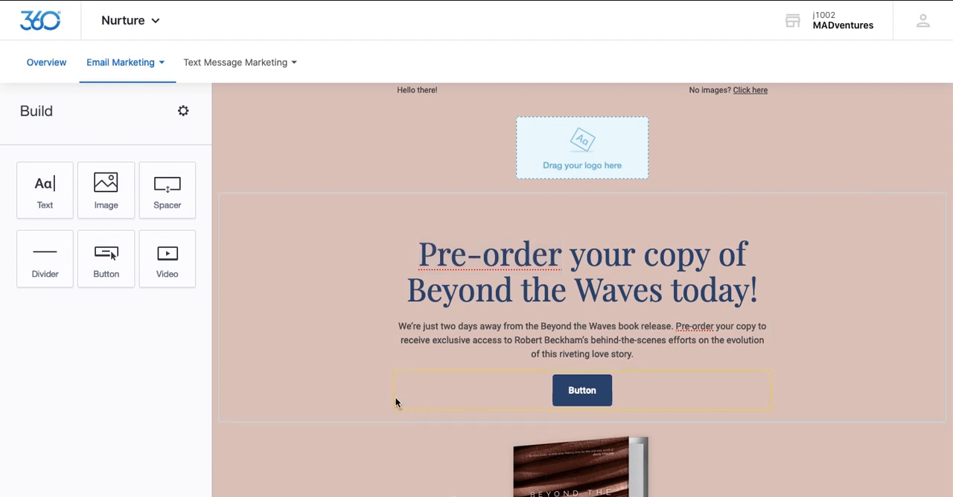
drag(417, 395, 415, 266)
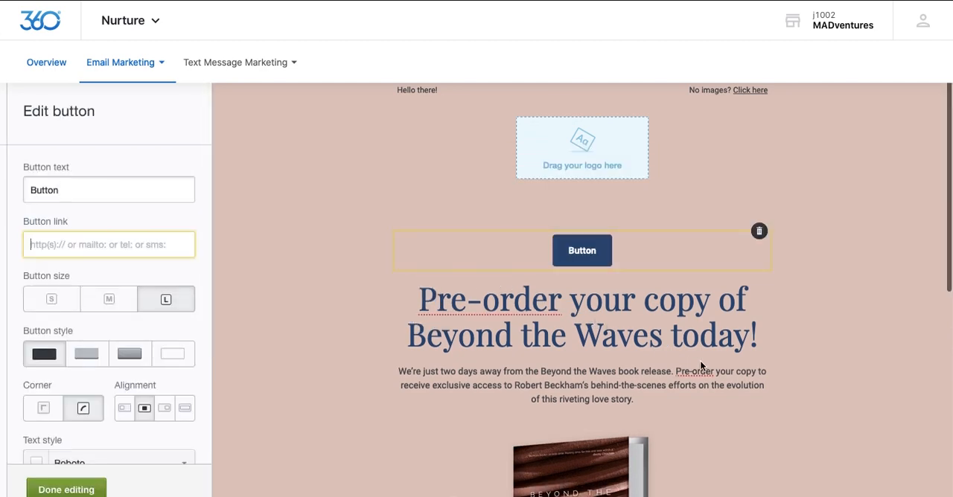
Step: Add a section with two equal columns between the Pre-Order Today button and the footer
scroll(699, 360, down, 5)
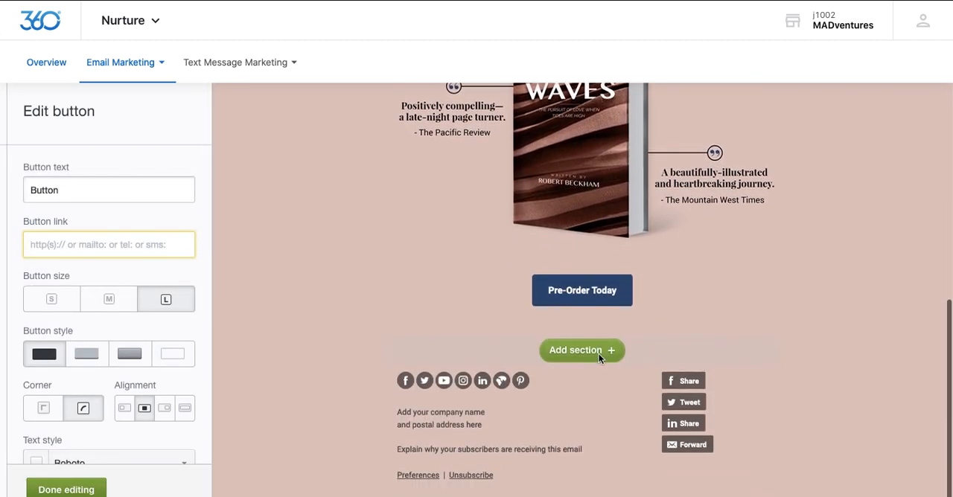
click(591, 353)
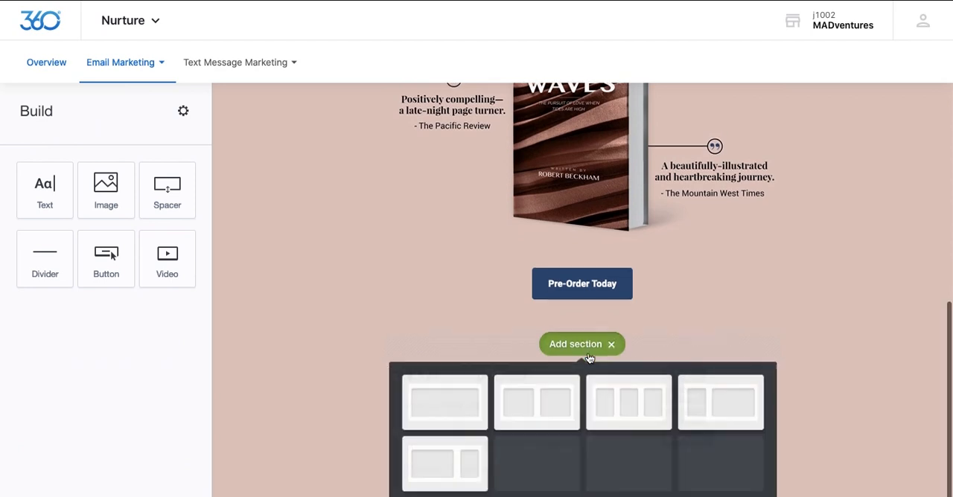
click(538, 394)
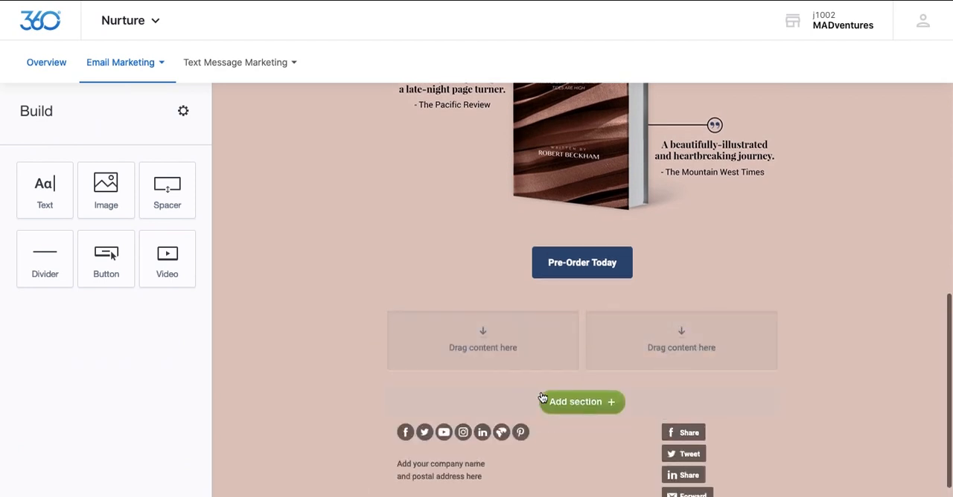
Step: Review the settings of the "Beyond the Waves" book image and delete the image from the email
scroll(541, 394, up, 5)
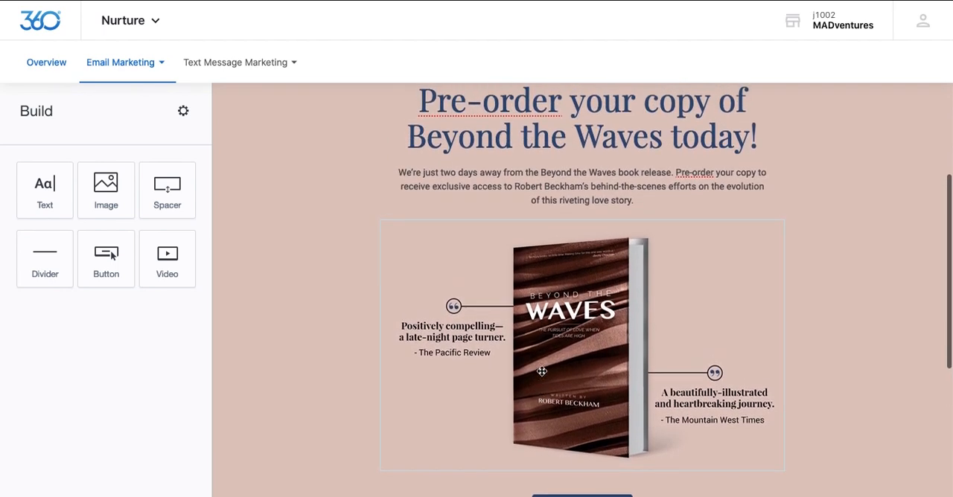
click(542, 370)
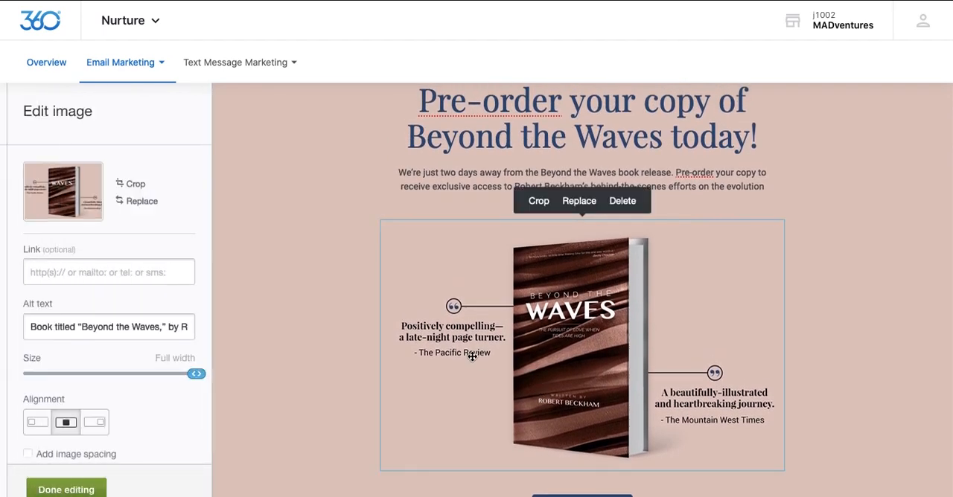
scroll(141, 314, down, 1)
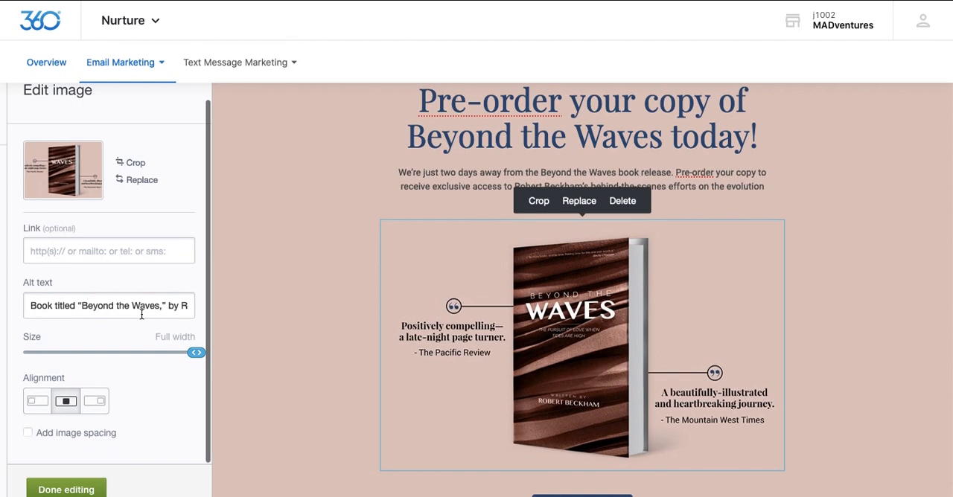
scroll(141, 314, up, 1)
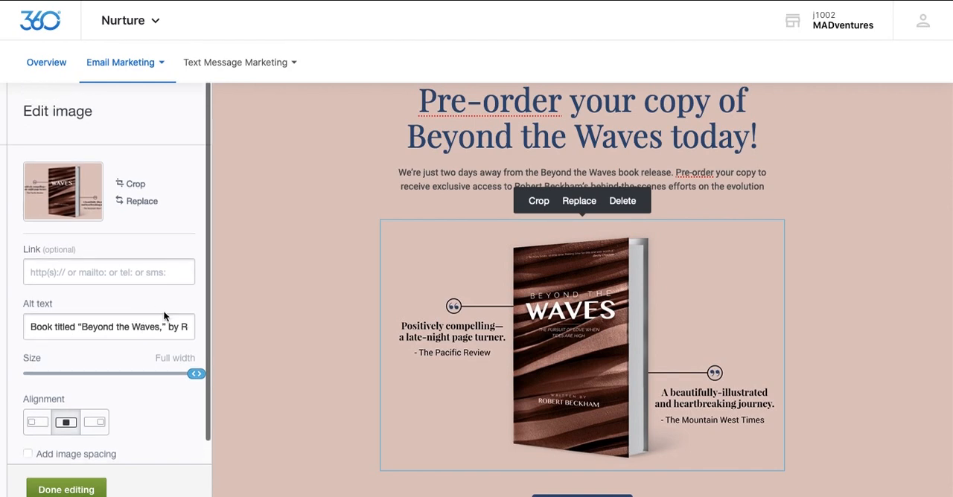
click(624, 202)
click(639, 205)
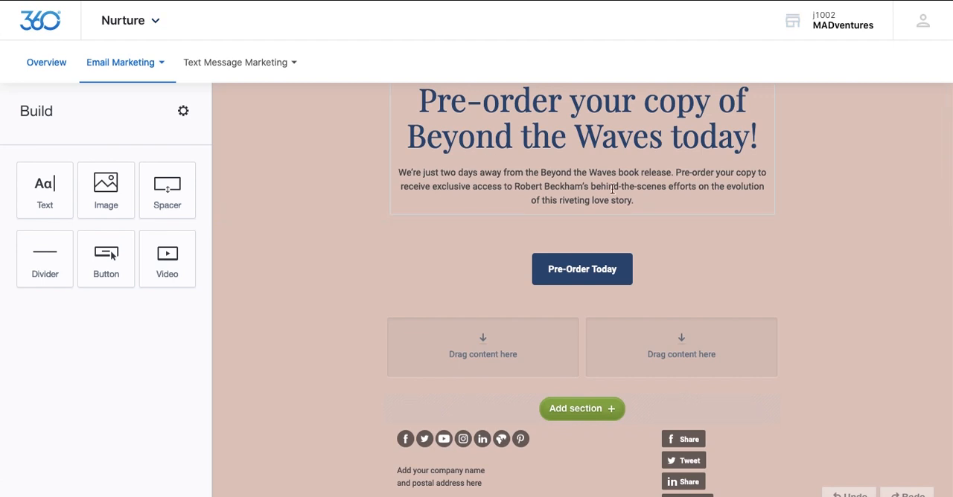
Step: Preview the finished email in its desktop and mobile layouts
scroll(807, 236, up, 1)
scroll(806, 237, up, 5)
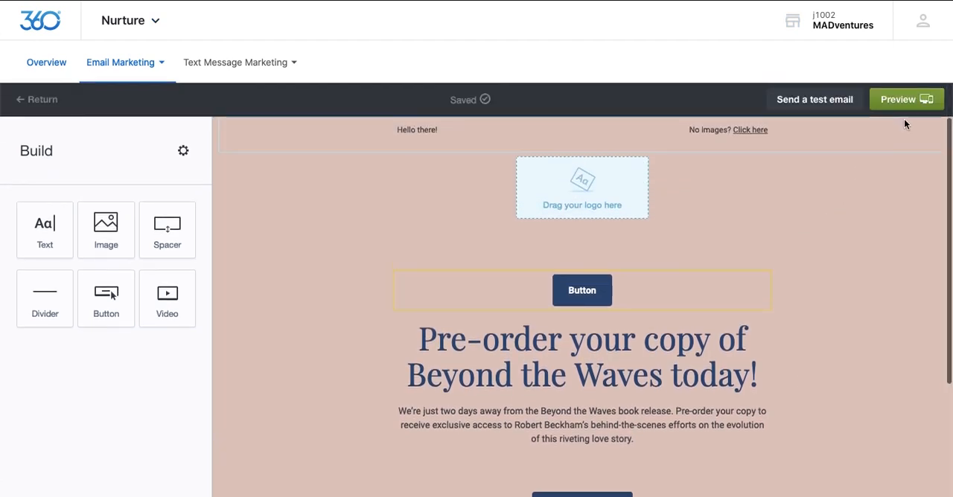
click(905, 101)
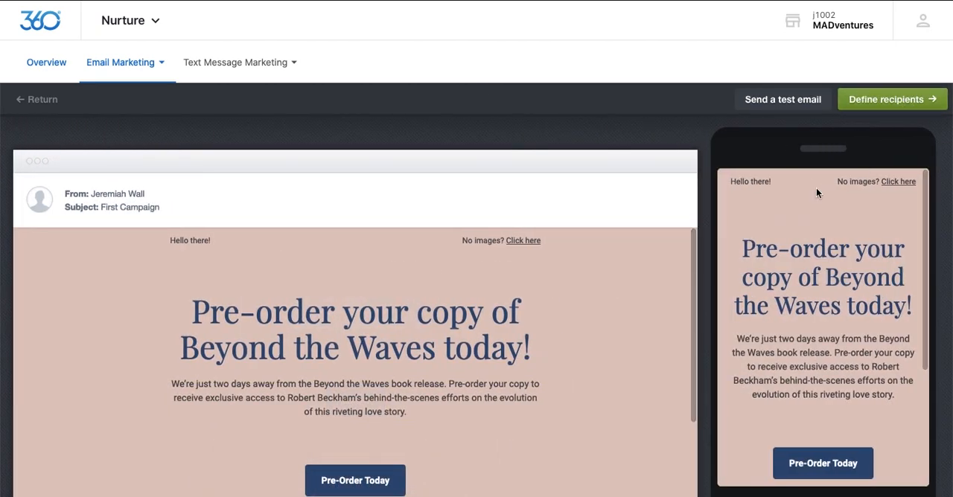
scroll(816, 189, down, 5)
scroll(816, 189, up, 5)
Step: Proceed to defining the campaign's recipients and upload a subscriber list file for import
click(890, 106)
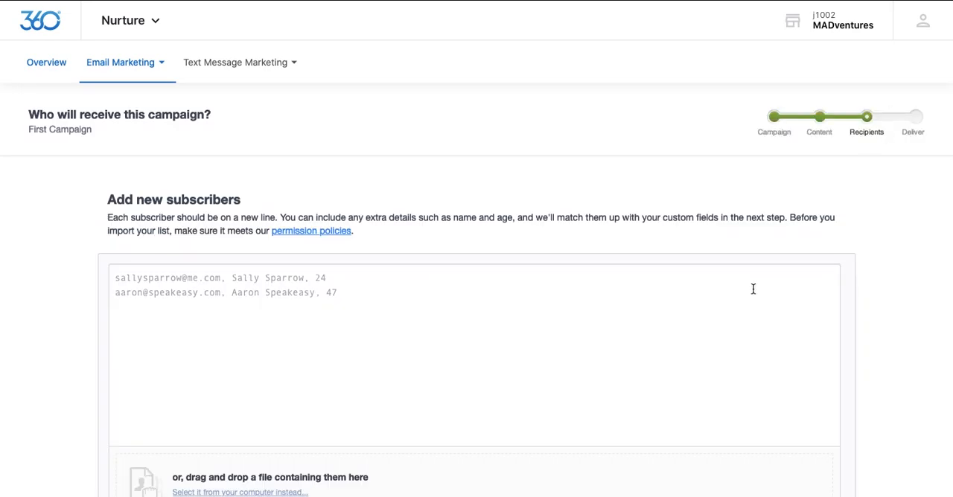
scroll(723, 298, down, 2)
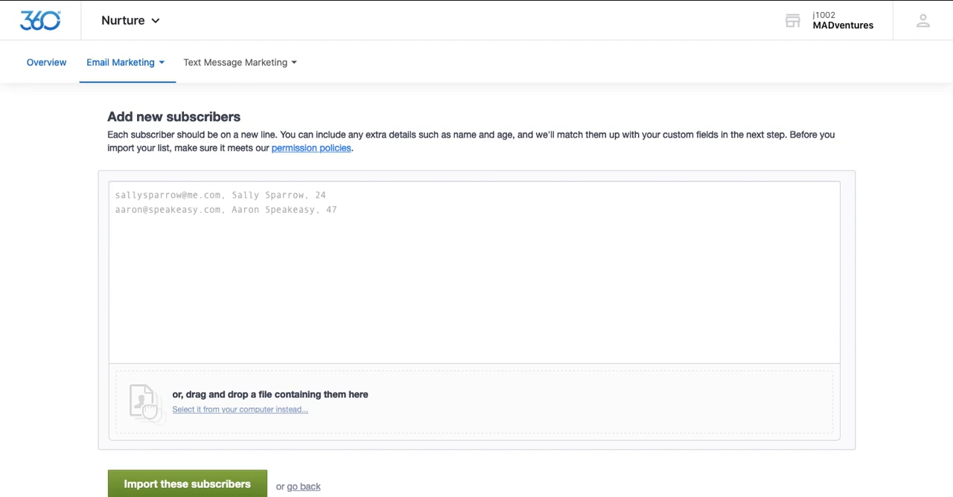
drag(801, 402, 614, 398)
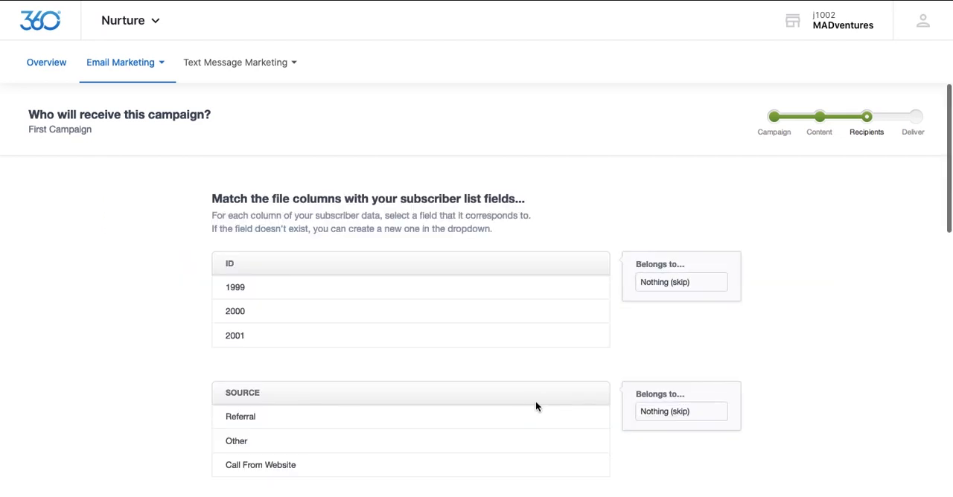
Step: Review how the file columns match the subscriber list fields and finish adding the subscribers
scroll(682, 347, down, 5)
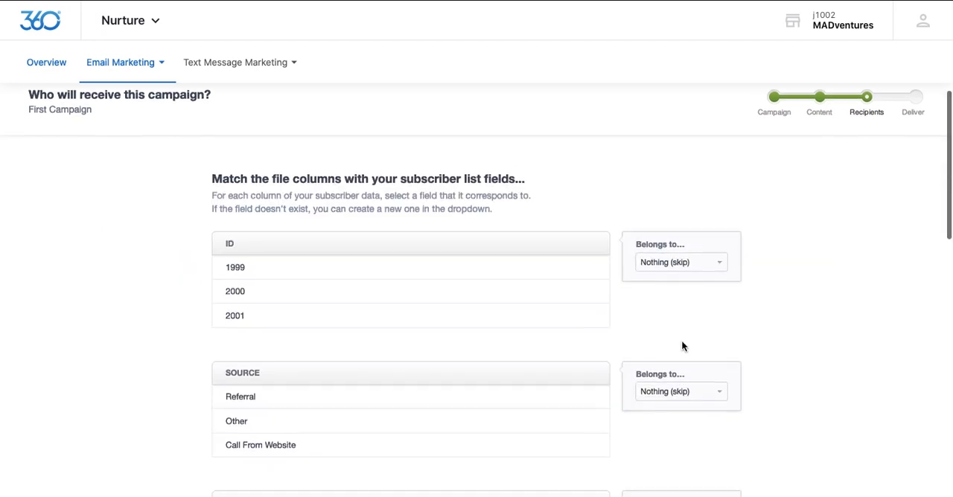
scroll(684, 354, down, 13)
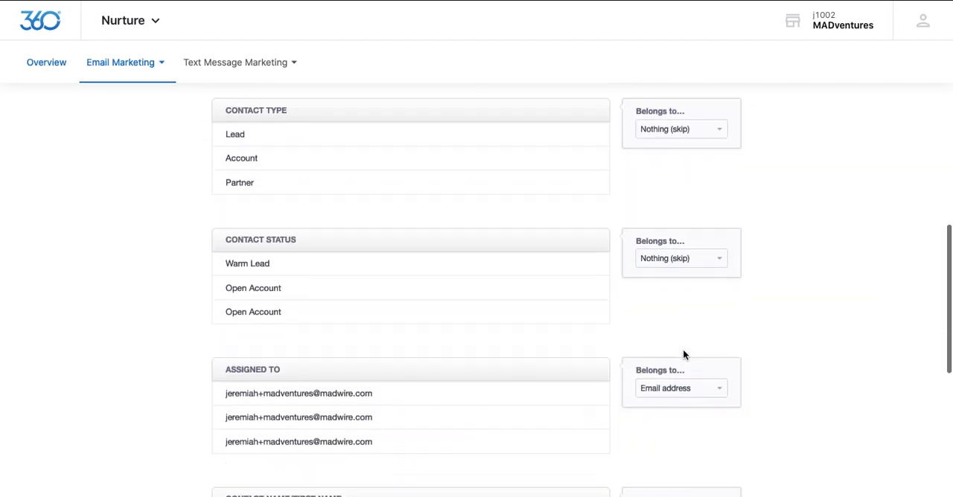
scroll(681, 344, down, 2)
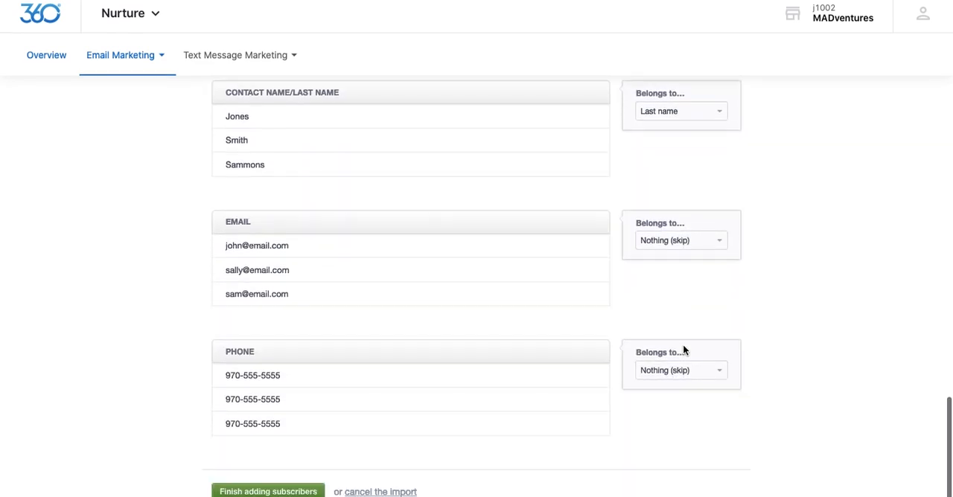
click(269, 485)
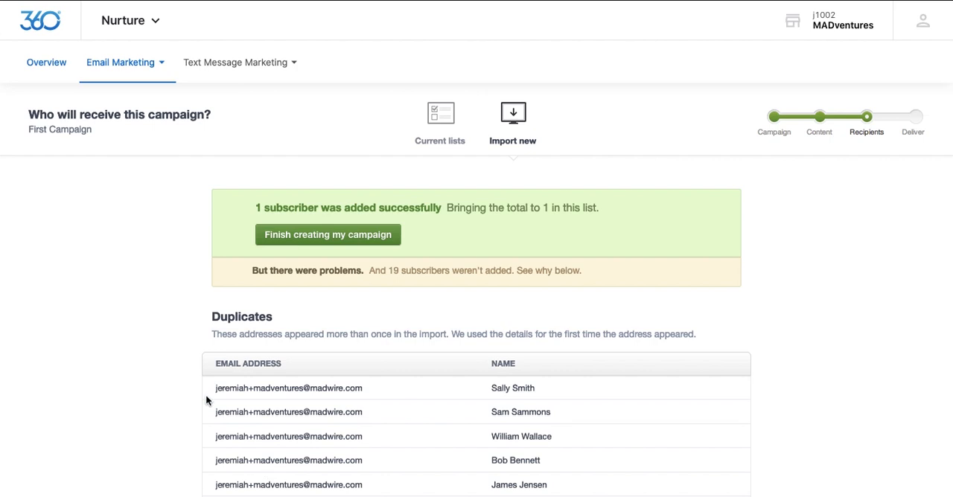
Step: Finish creating the campaign, check its snapshot, and open the delivery scheduling page to review the sending options
click(313, 237)
scroll(181, 289, down, 3)
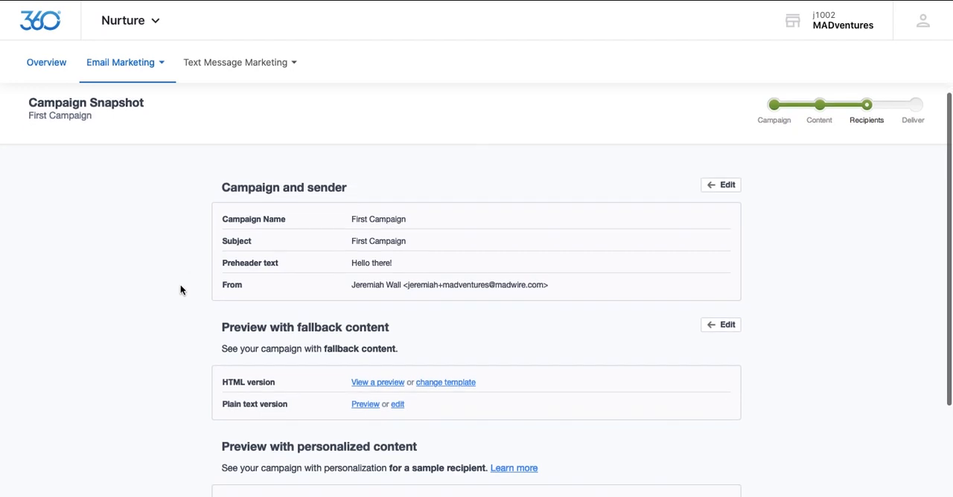
scroll(180, 289, down, 3)
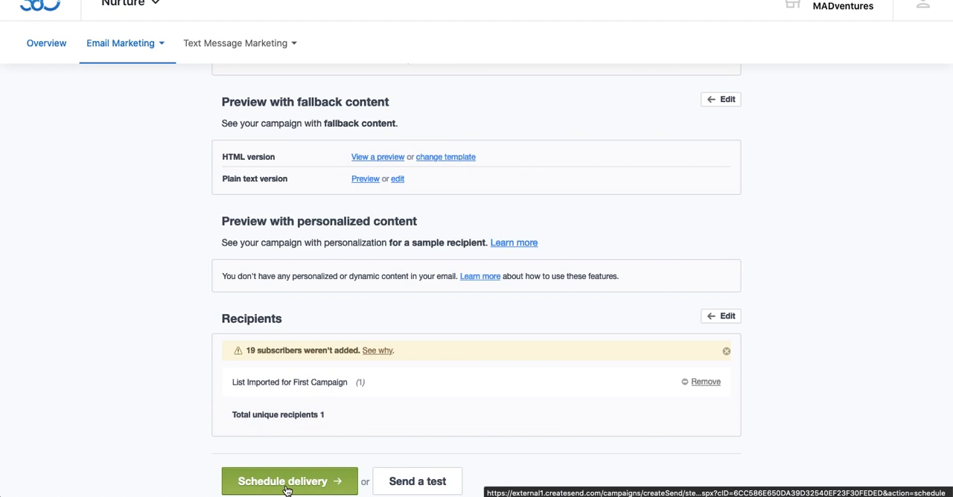
click(285, 484)
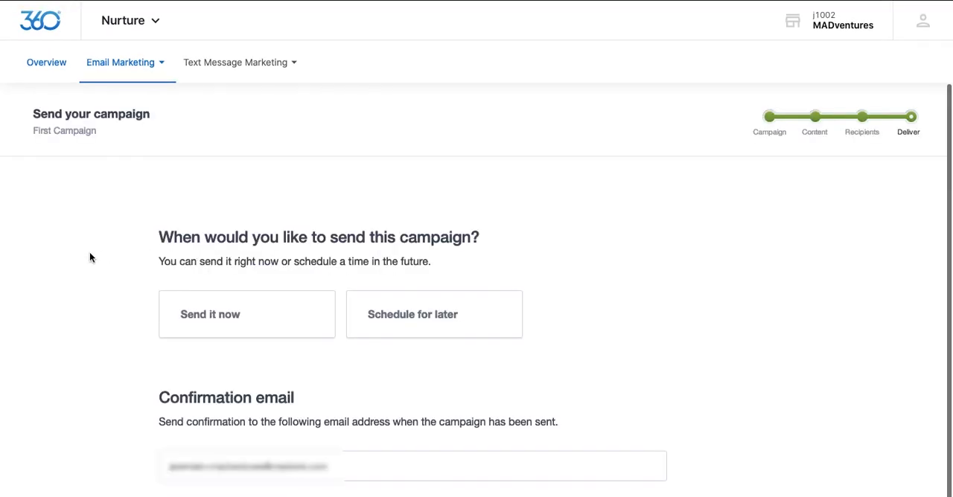
scroll(97, 258, down, 1)
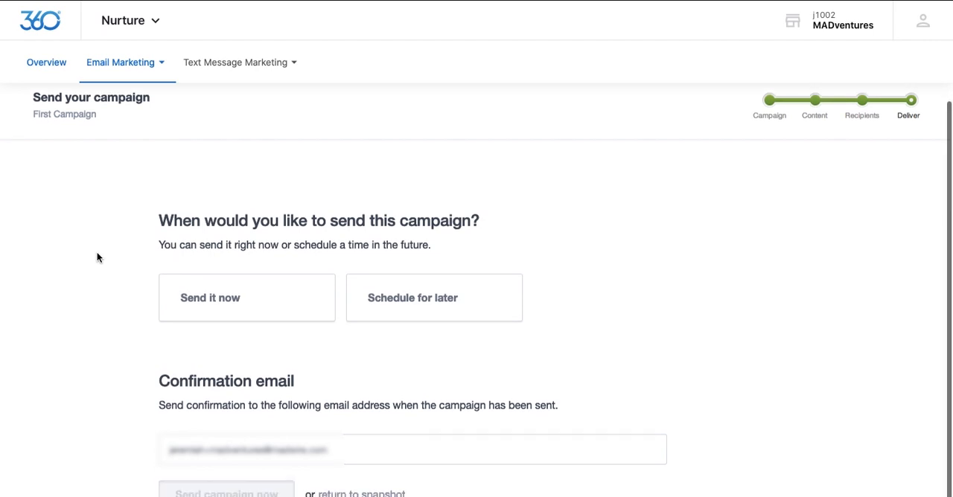
scroll(97, 258, up, 1)
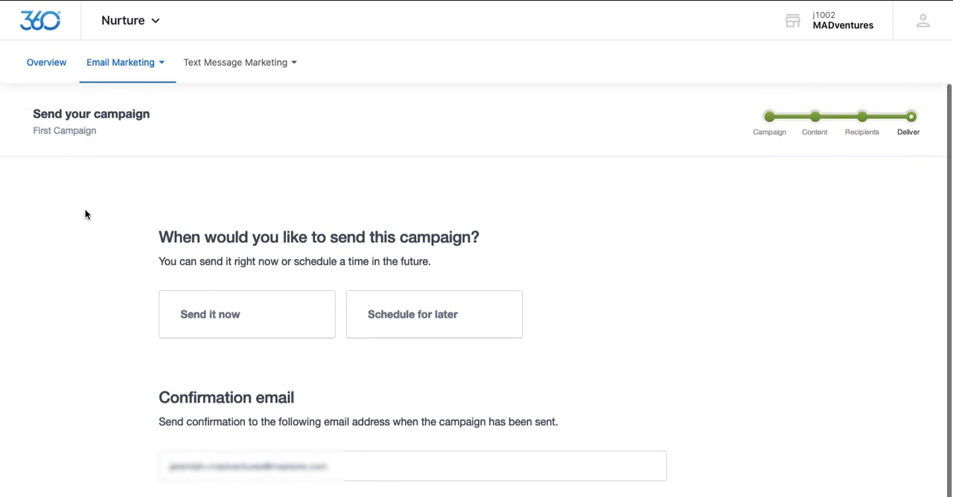
Step: Leave the delivery page through the Nurture overview and open the list of draft email campaigns
click(48, 66)
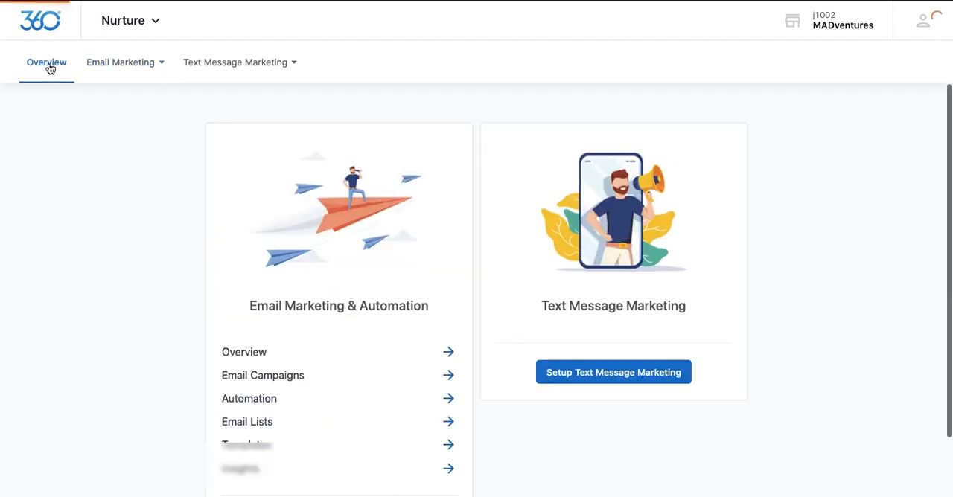
mouse_move(127, 68)
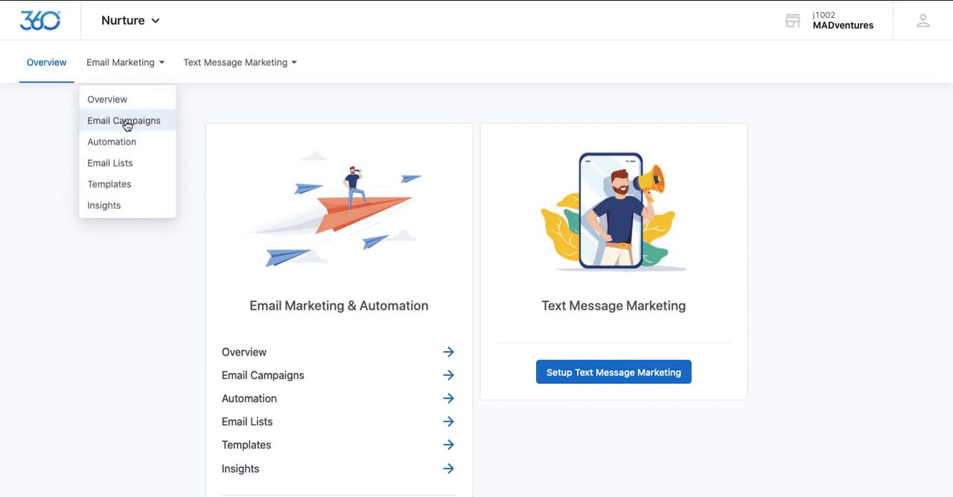
click(126, 123)
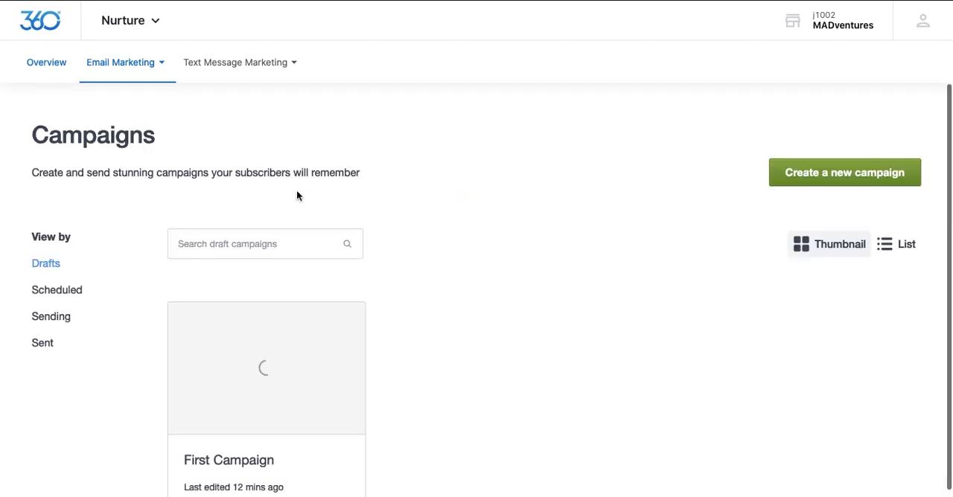
scroll(426, 243, down, 2)
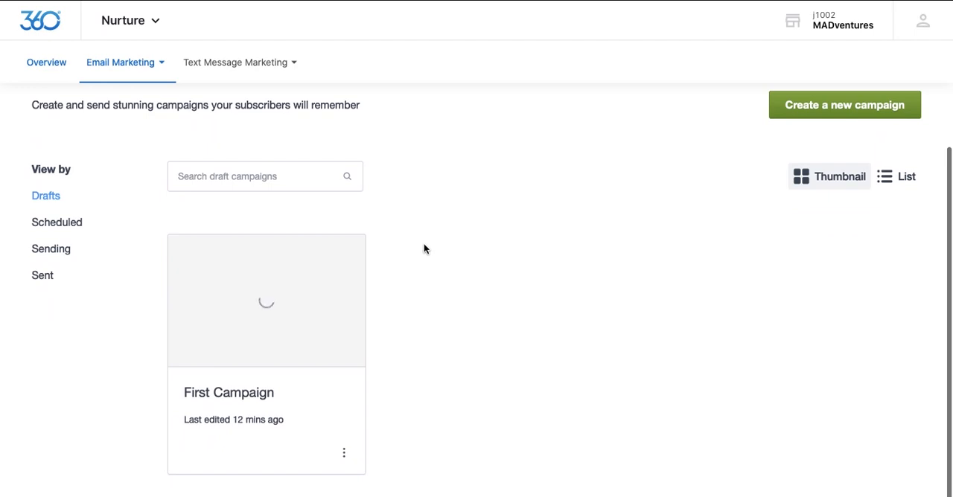
Step: Look over the actions available for the First Campaign draft without applying any
click(346, 457)
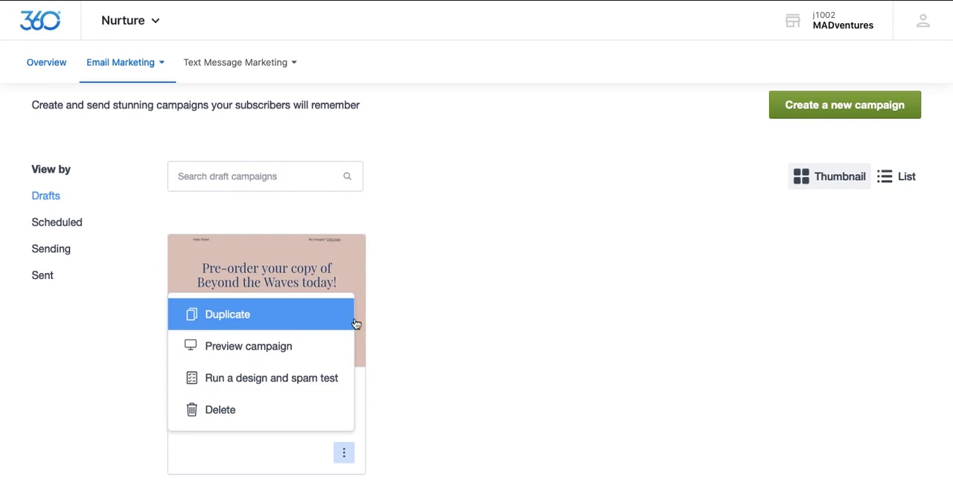
click(396, 326)
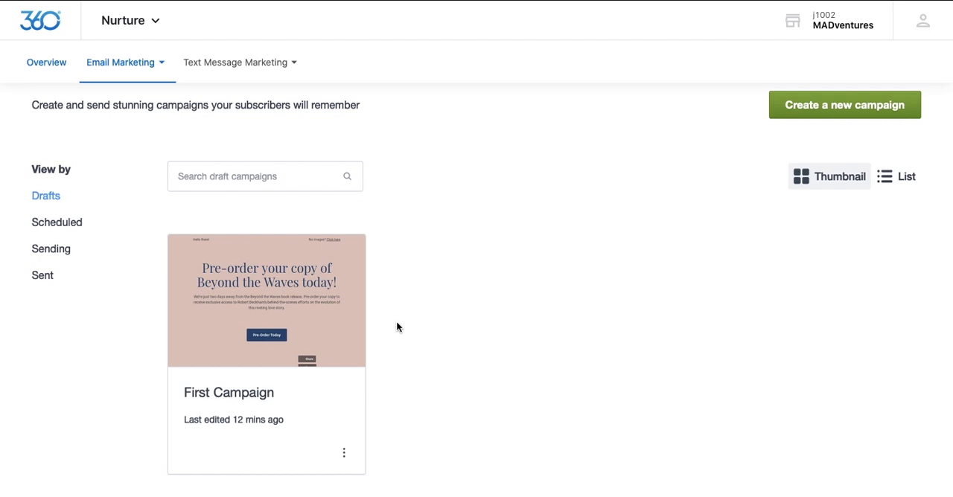
scroll(397, 327, up, 2)
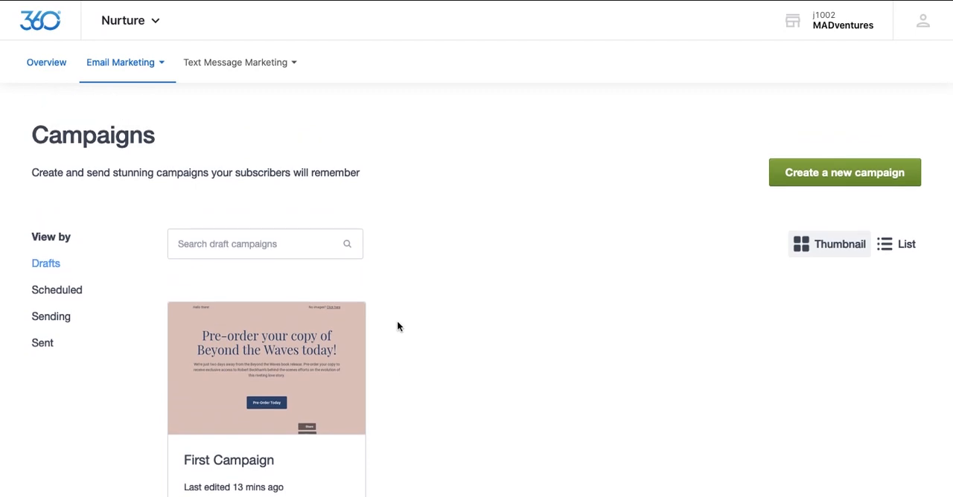
Step: Open the email Automation page and look over the choices for creating a new customer journey
click(127, 65)
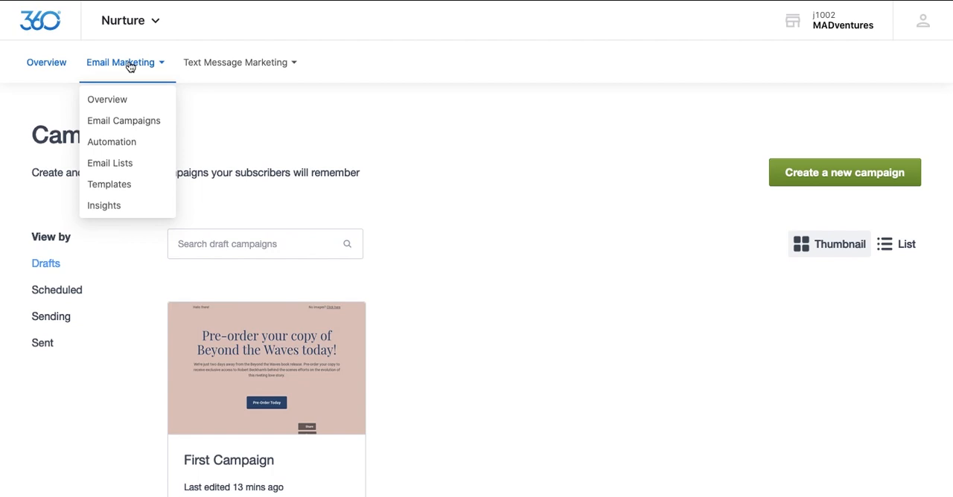
click(112, 147)
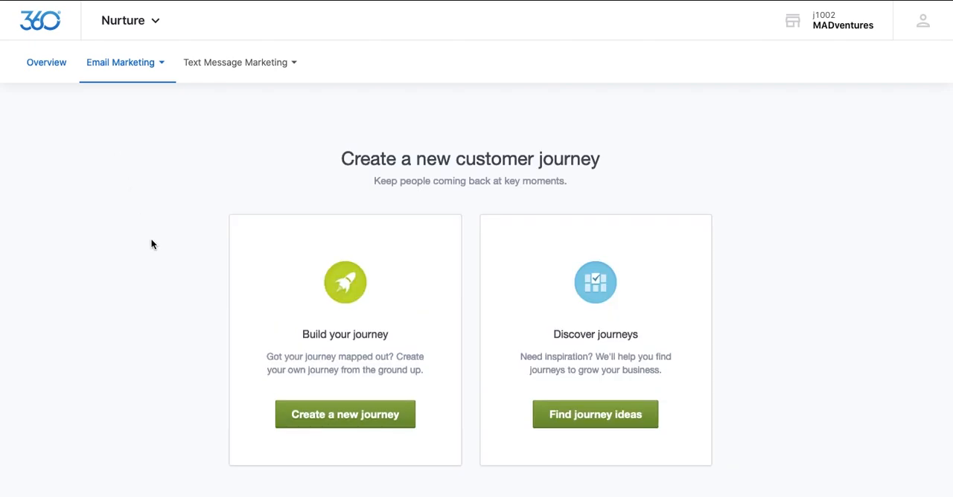
scroll(151, 244, down, 1)
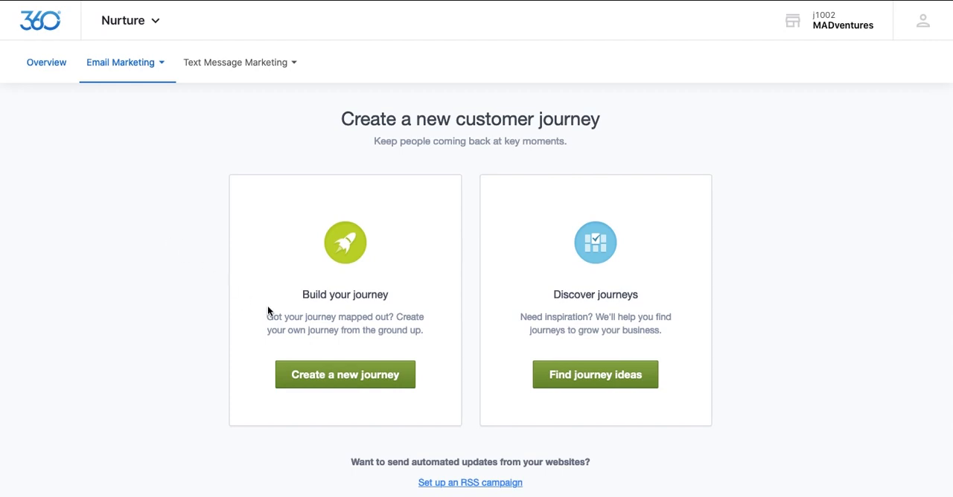
Step: Look at the industry questionnaire for finding journey ideas, then return to the customer journey choices
click(605, 387)
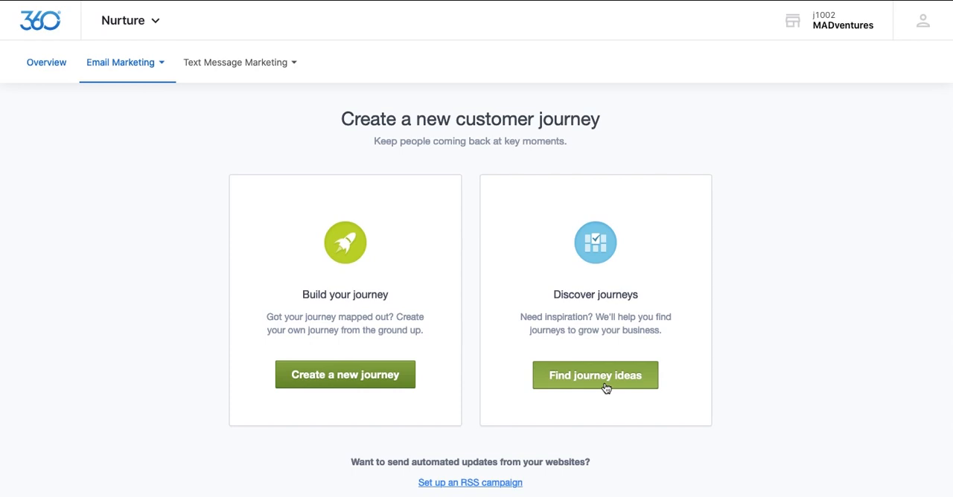
click(605, 387)
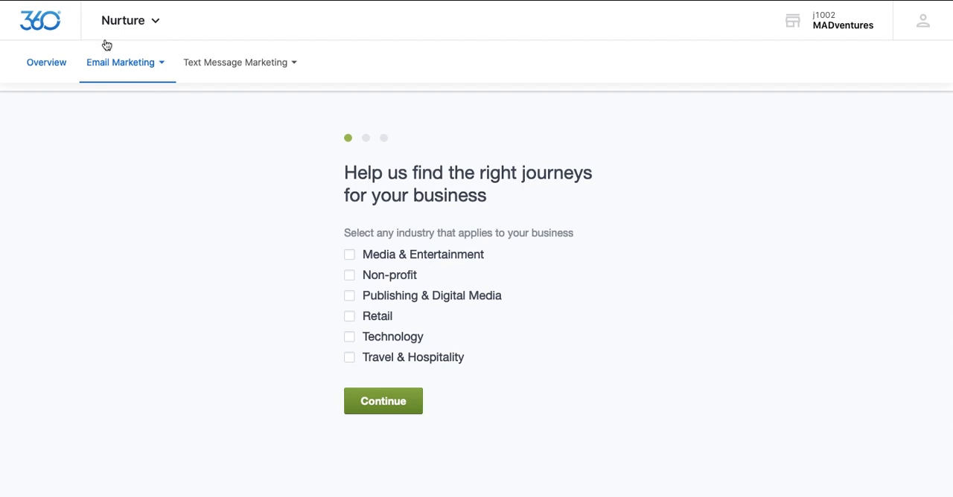
key(alt+Left)
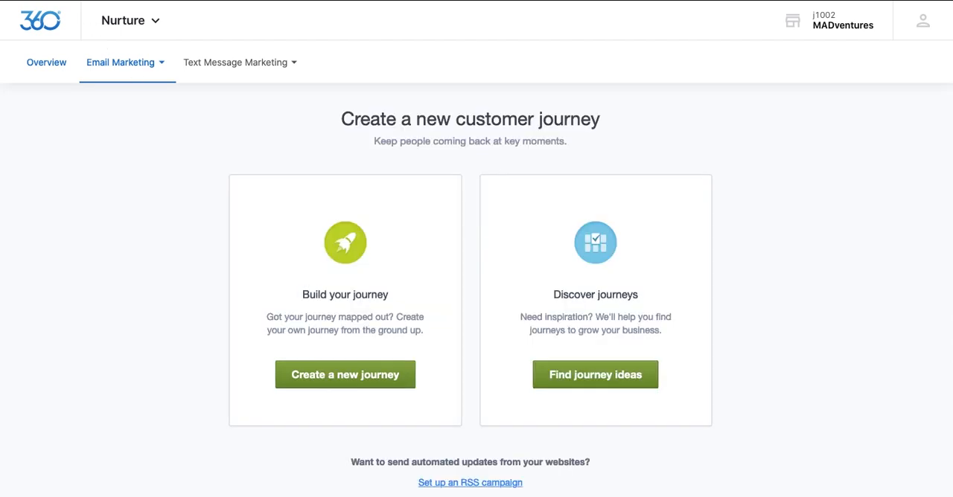
Step: Create a new journey triggered when a subscriber joins the list, applied to List Imported for First Campaign, and start building it
click(343, 374)
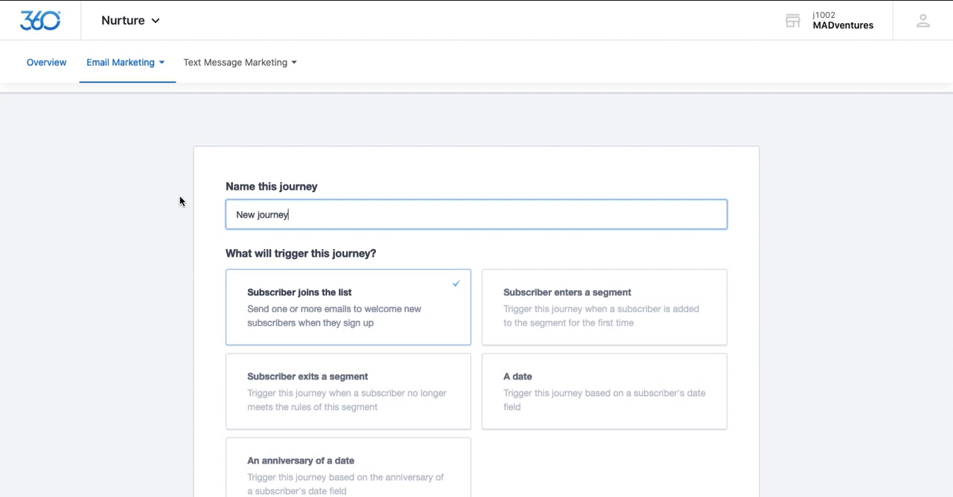
scroll(214, 224, down, 3)
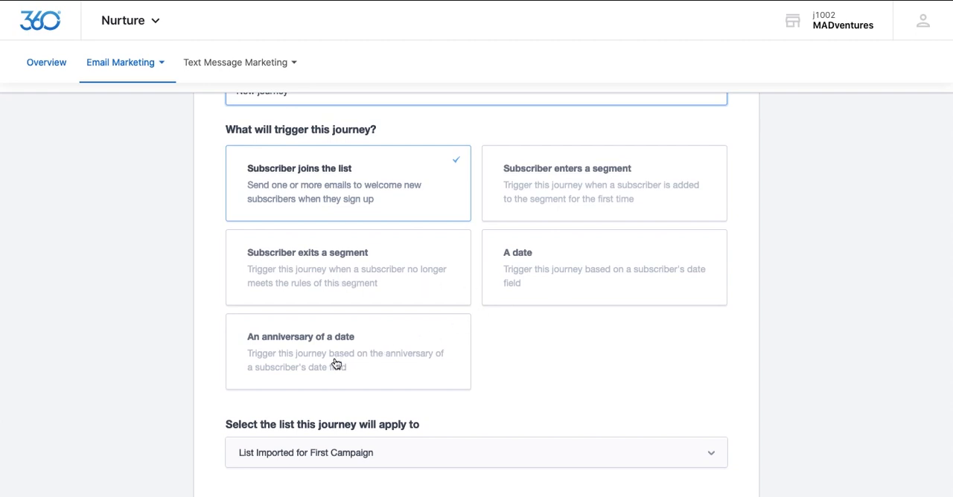
scroll(334, 364, down, 3)
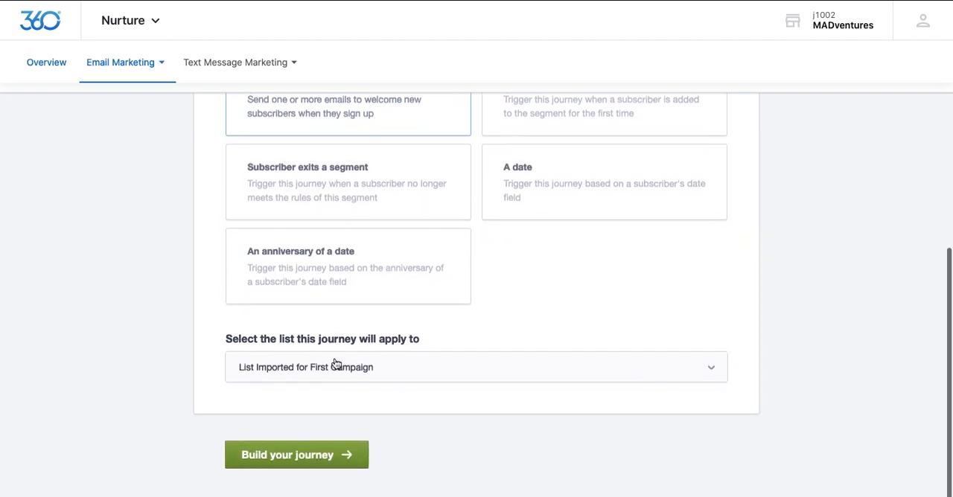
click(396, 370)
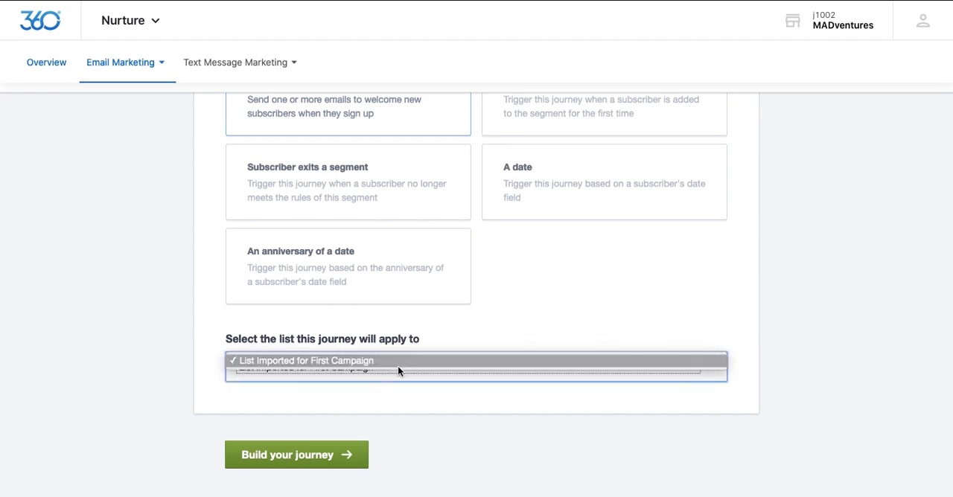
click(399, 365)
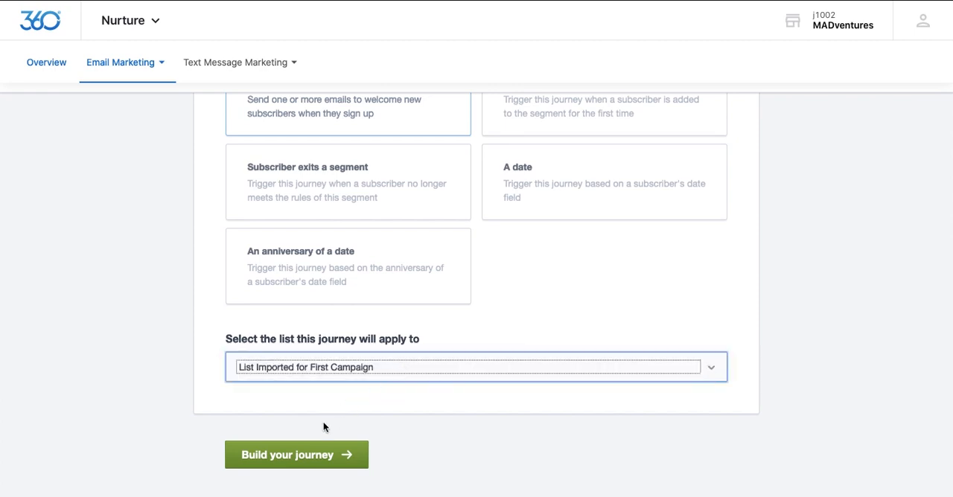
click(294, 462)
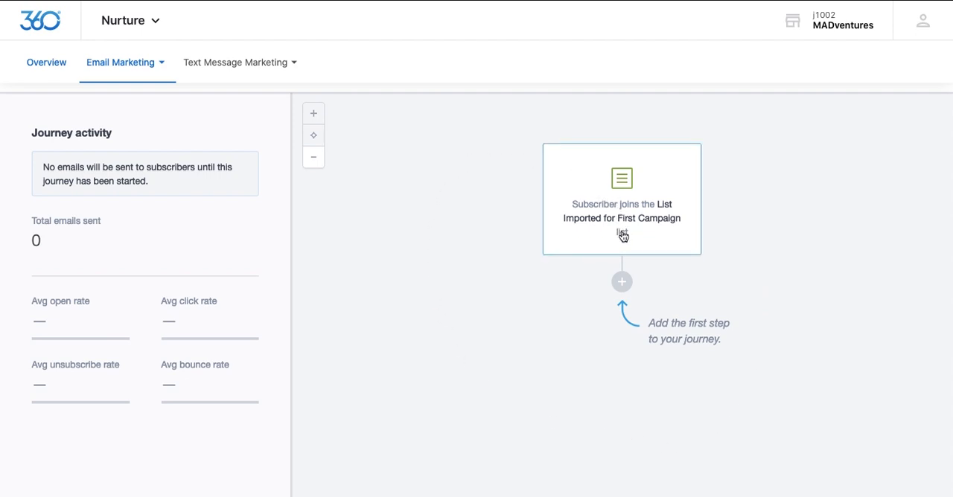
Step: Add a delay as the journey's first step and set its length to 3 days
click(622, 283)
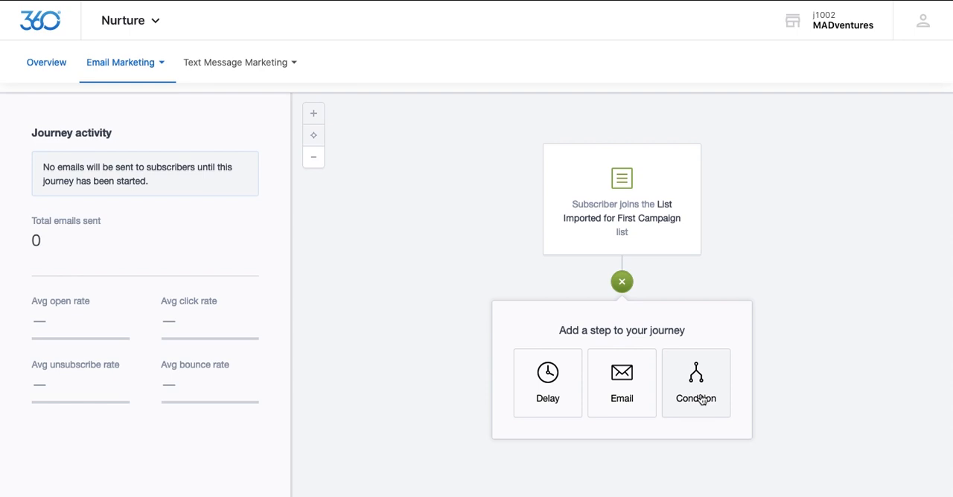
click(547, 396)
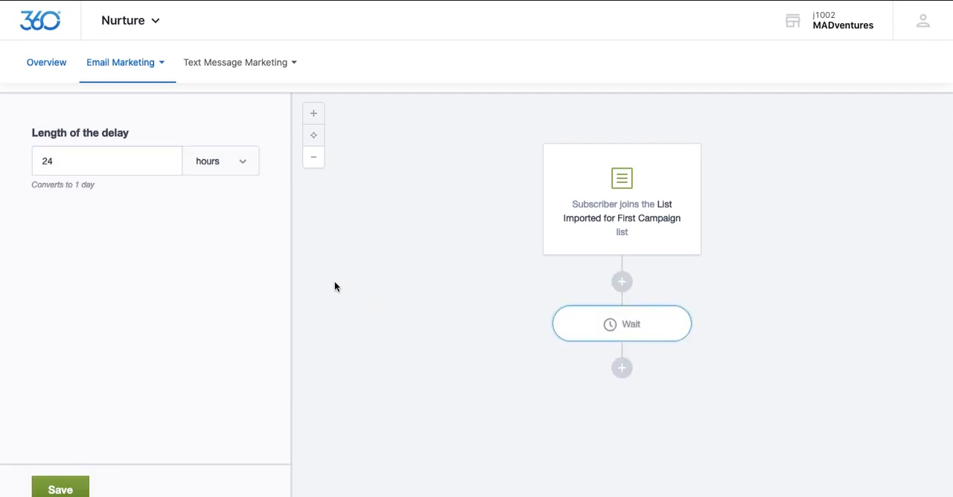
click(130, 162)
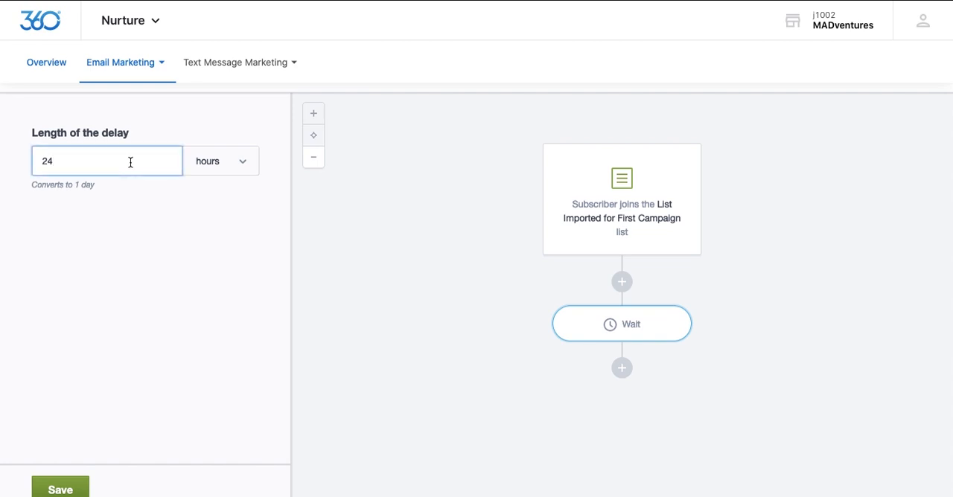
key(BackSpace)
key(BackSpace)
text(3)
click(220, 167)
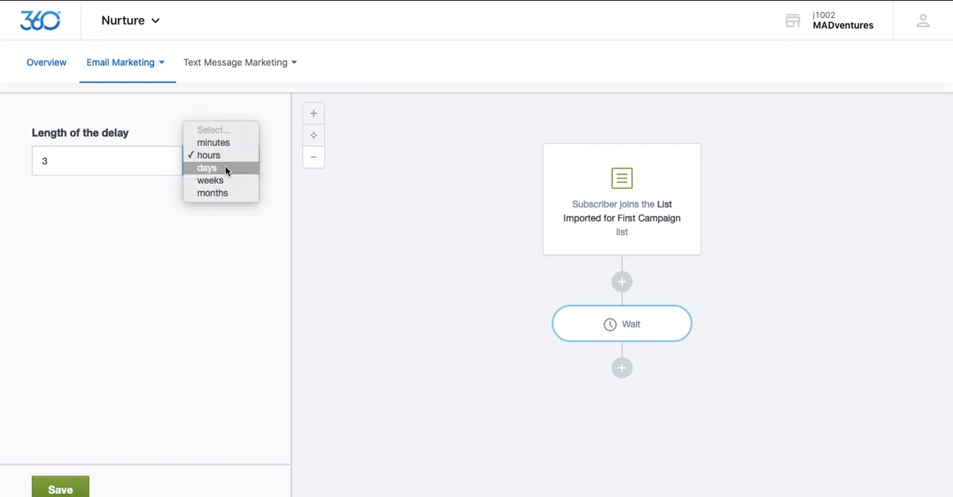
click(225, 168)
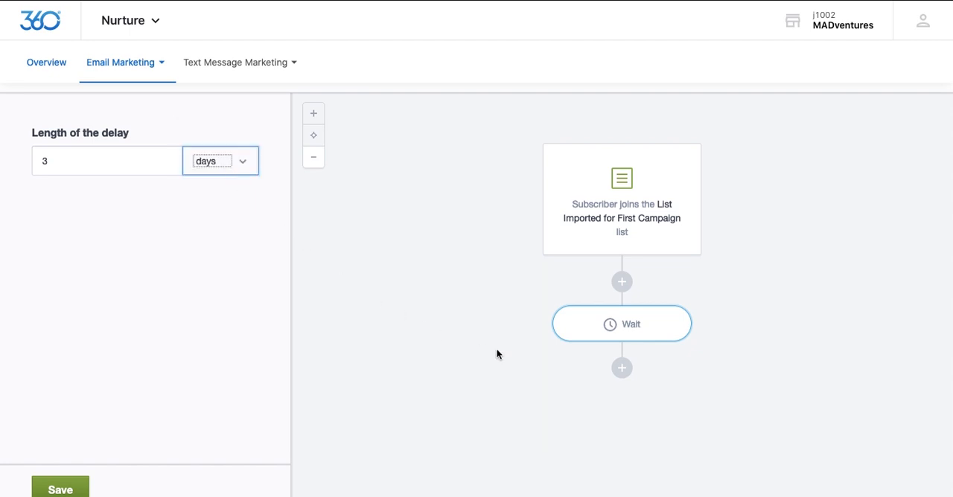
Step: Add an email step after the delay, with "Email" as both its step name and subject
click(622, 370)
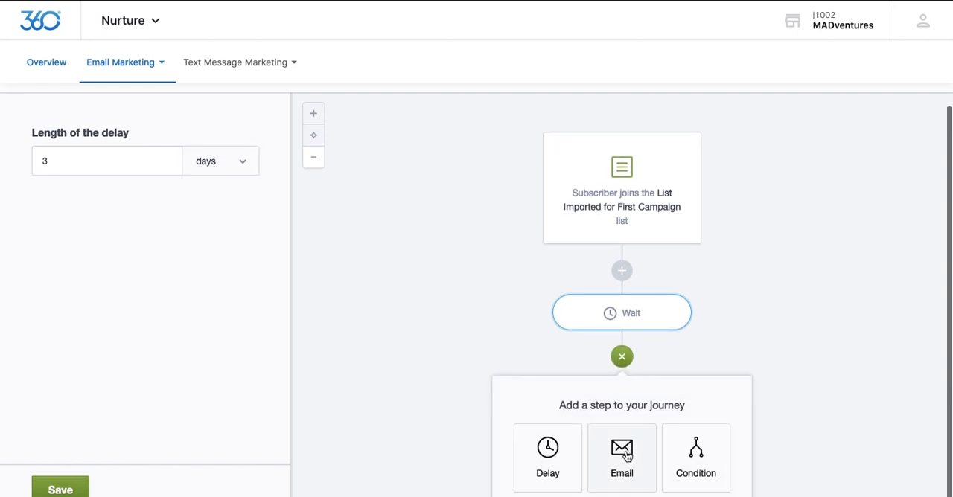
click(622, 456)
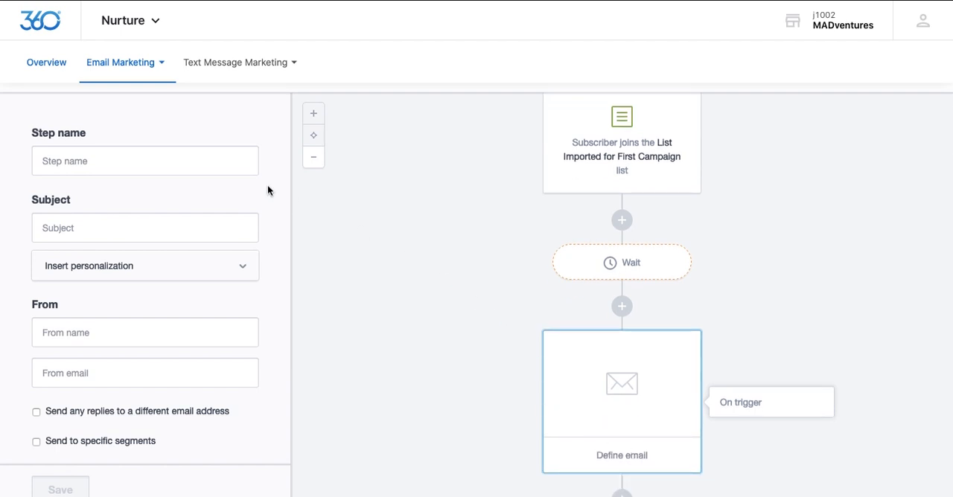
click(176, 161)
text(Email)
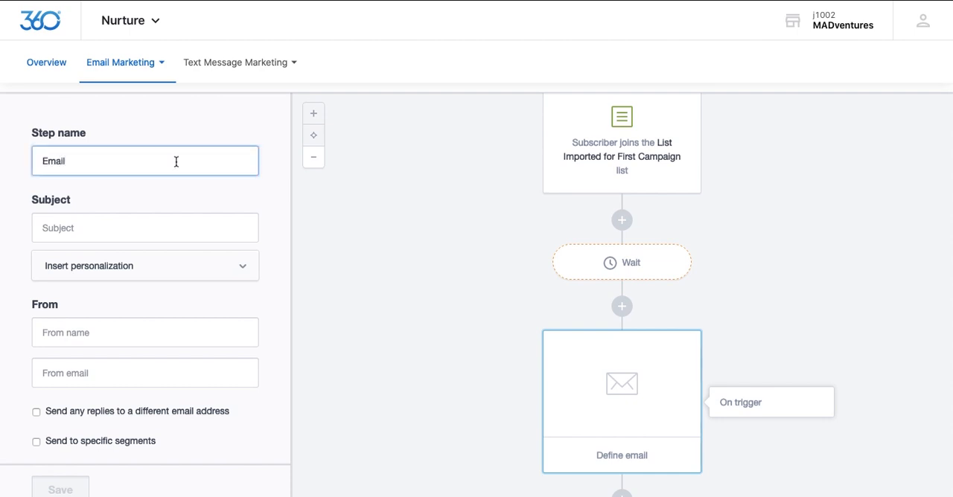
click(145, 223)
text(Email)
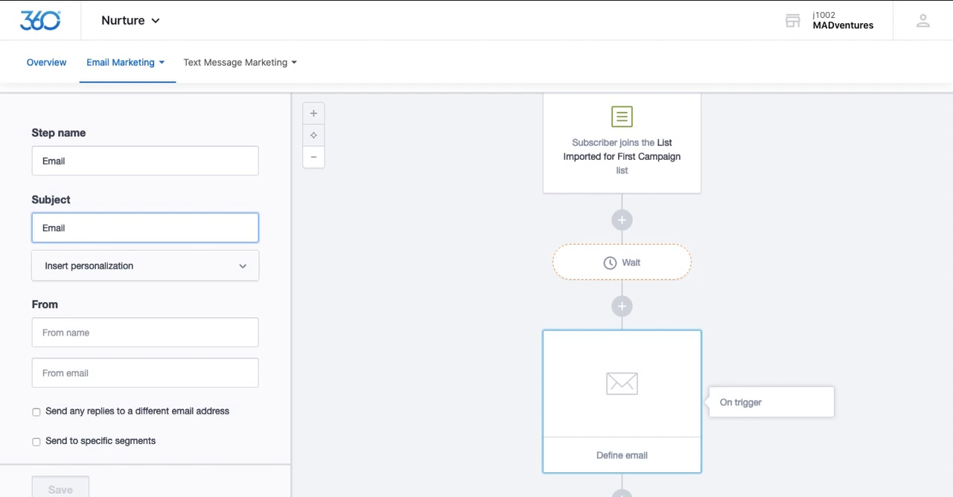
Step: Use the recent First Campaign draft as the email step's content, then save it and return to the journey
scroll(151, 287, down, 1)
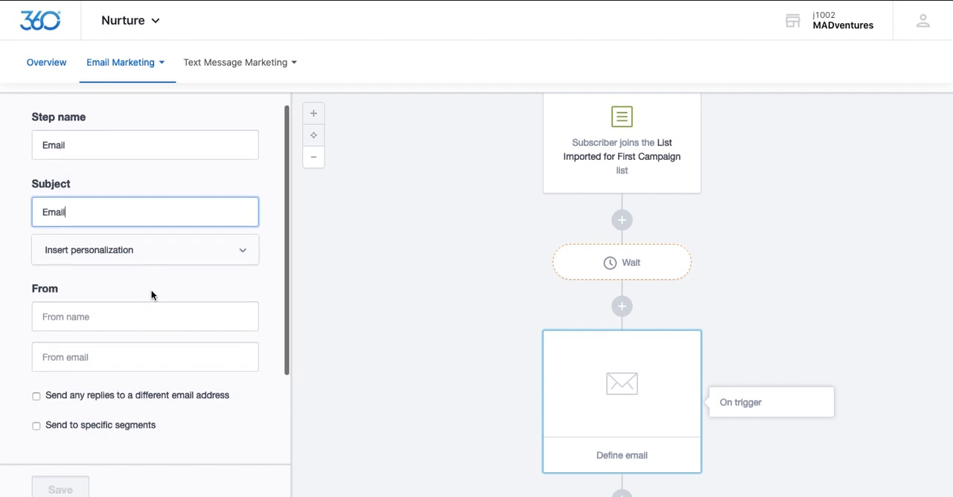
scroll(151, 291, down, 2)
scroll(151, 291, down, 3)
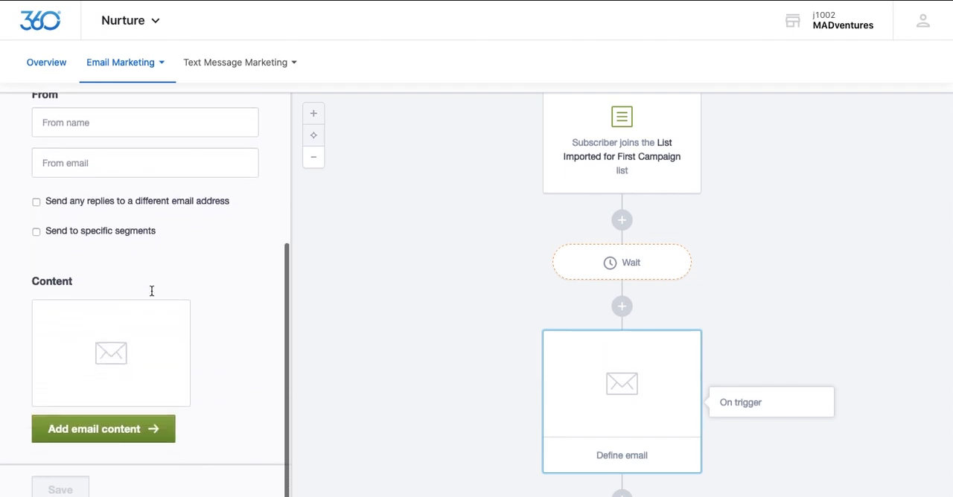
click(101, 439)
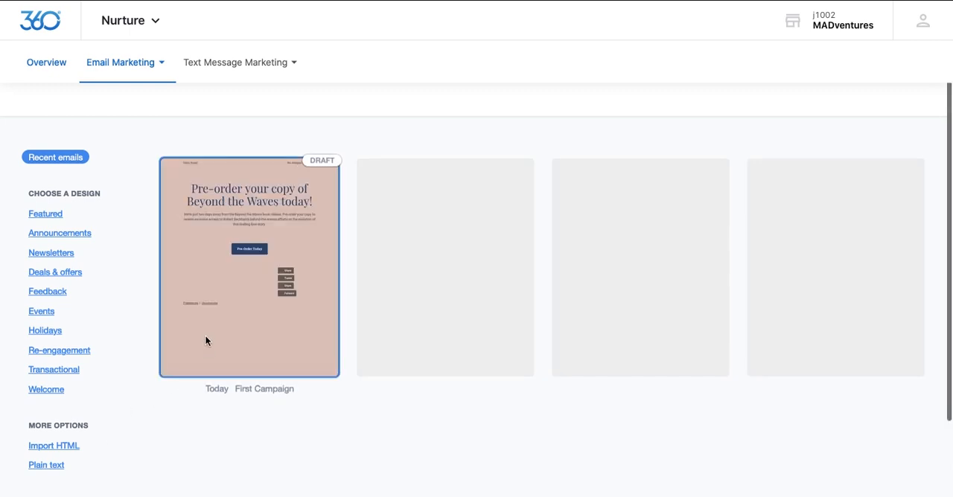
click(245, 287)
click(879, 101)
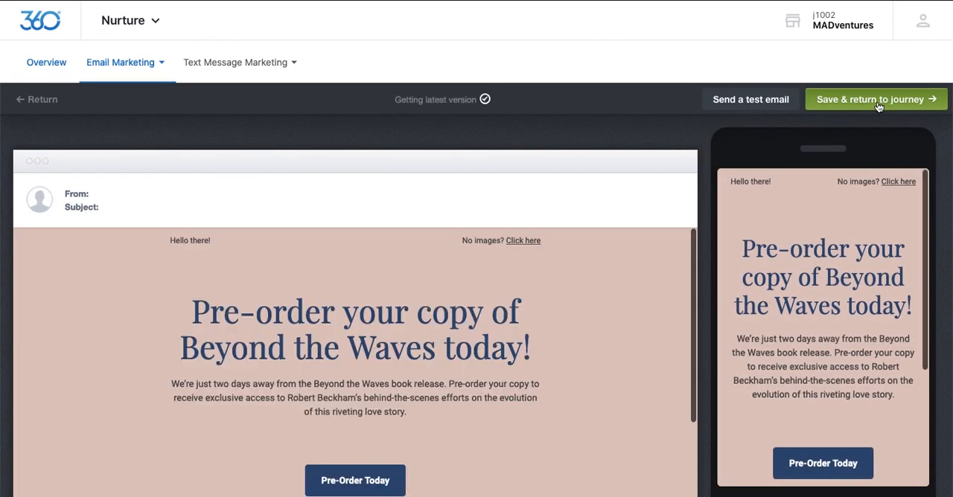
click(879, 105)
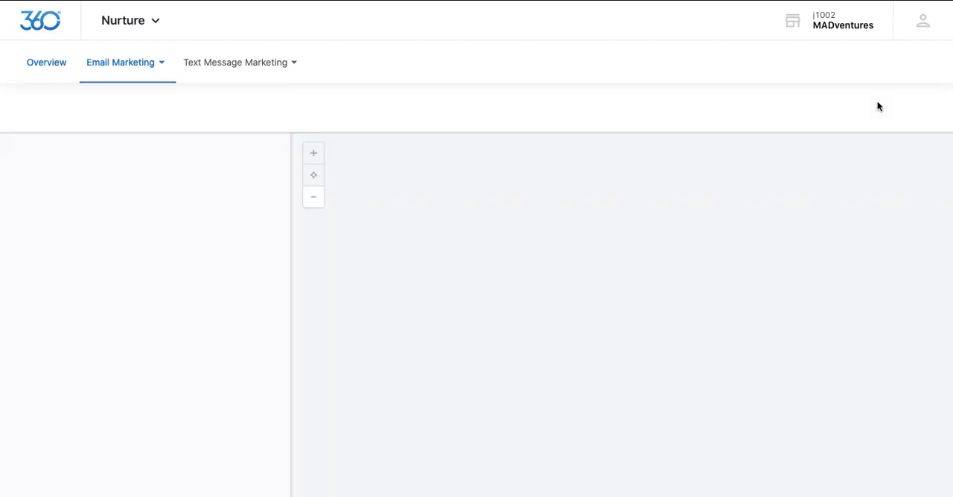
Step: Add a condition step directly after the journey's email
scroll(632, 394, down, 1)
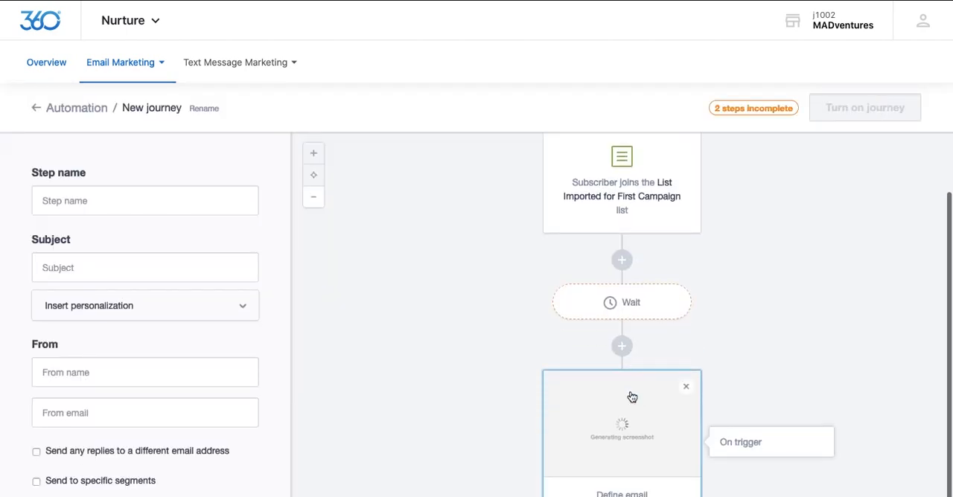
scroll(631, 397, down, 1)
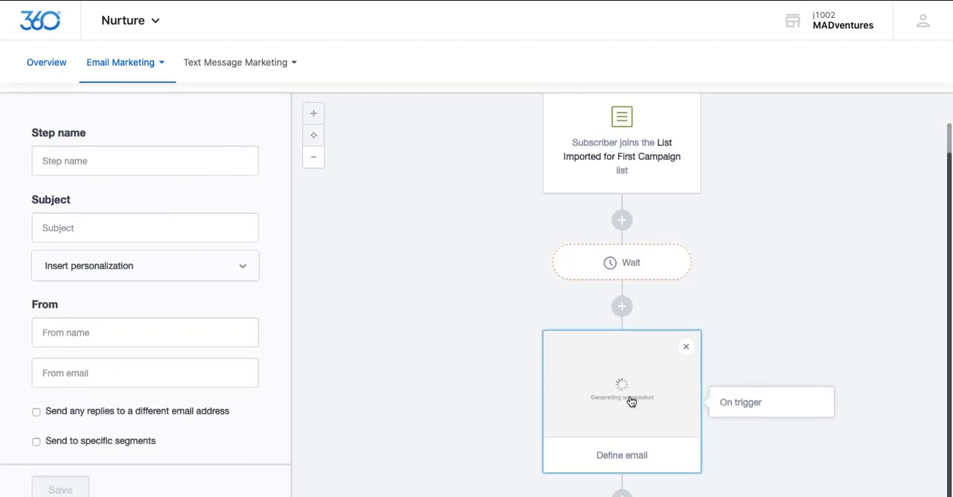
click(622, 495)
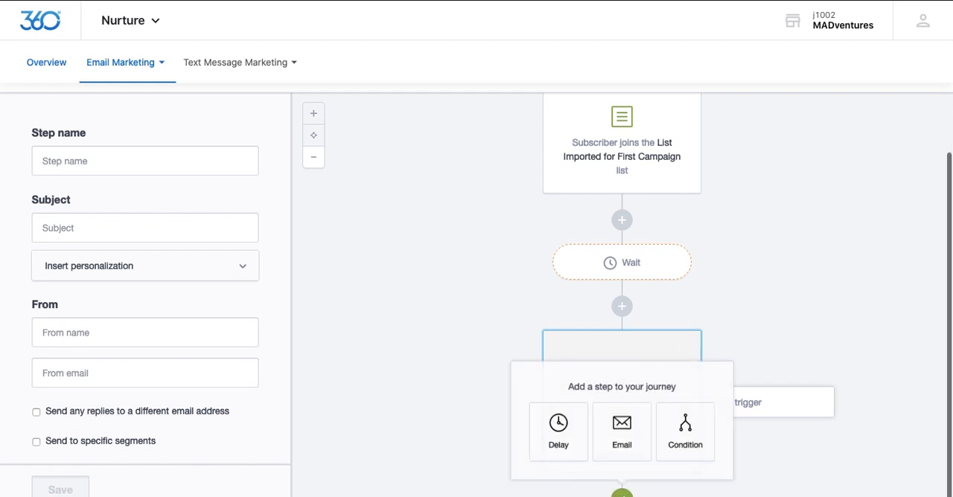
click(696, 443)
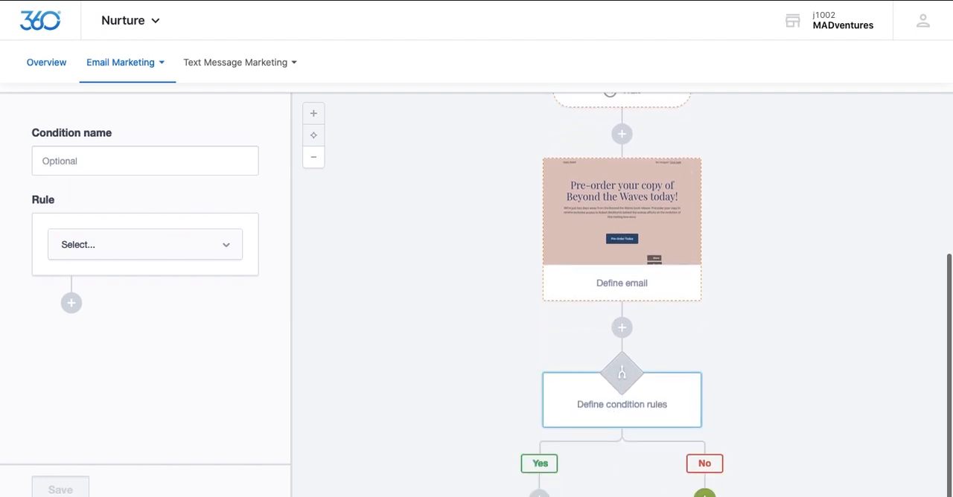
Step: Check the step choices for the condition's No branch, then add an email step to its Yes branch
click(704, 494)
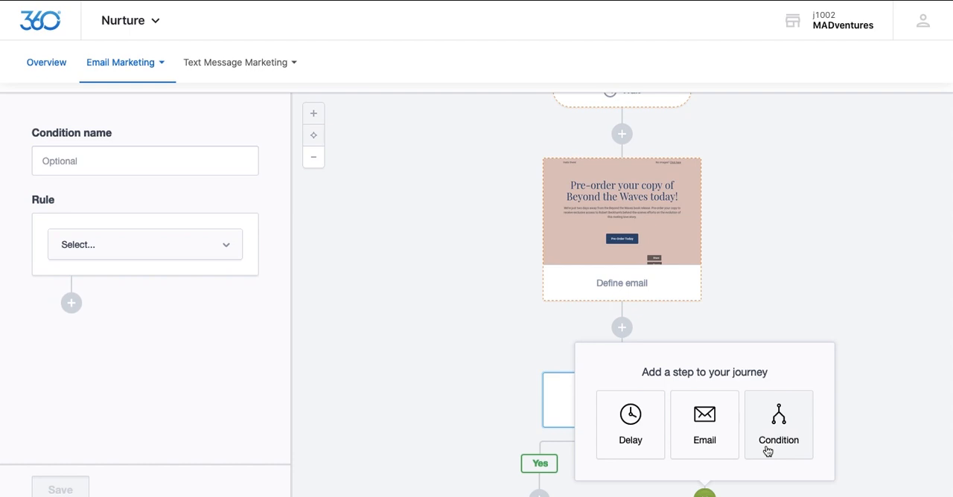
click(539, 495)
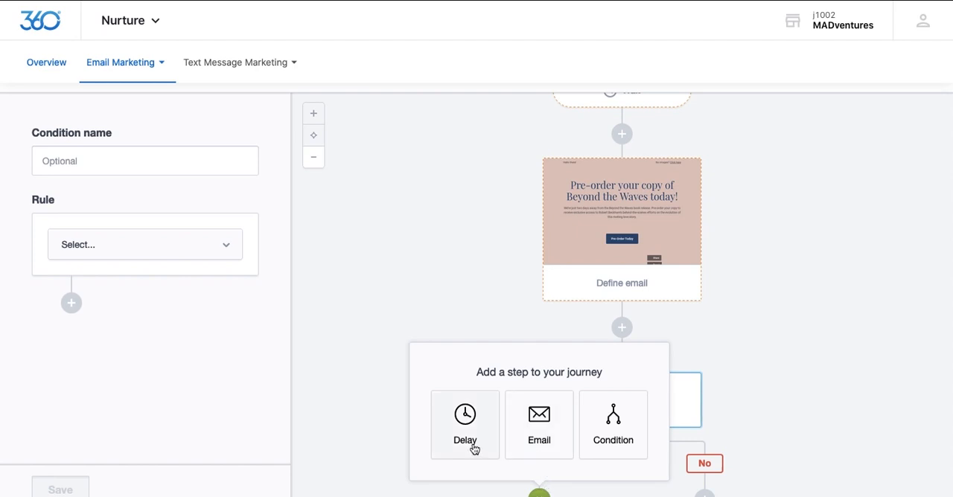
click(530, 446)
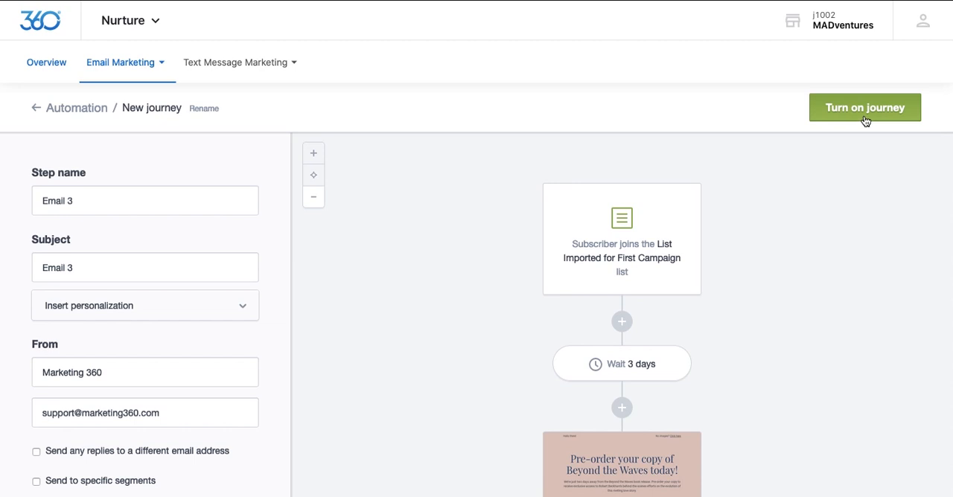
Step: Turn on the completed journey and return to the automated journeys overview
click(865, 119)
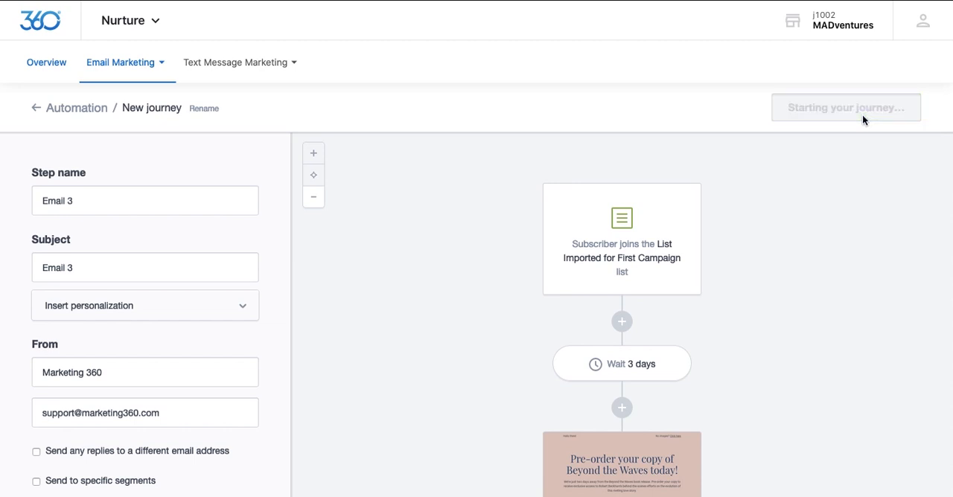
click(61, 112)
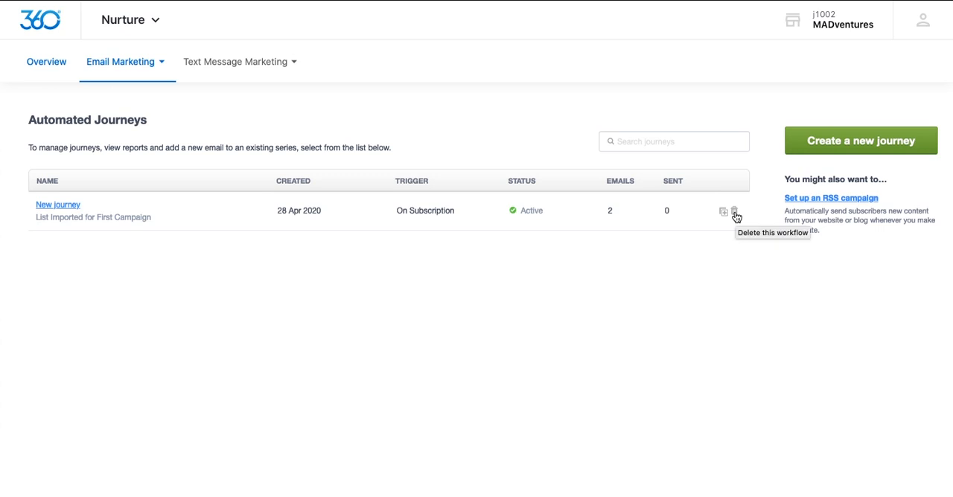
Step: Open the Email Lists page and look over the existing subscriber lists
click(220, 65)
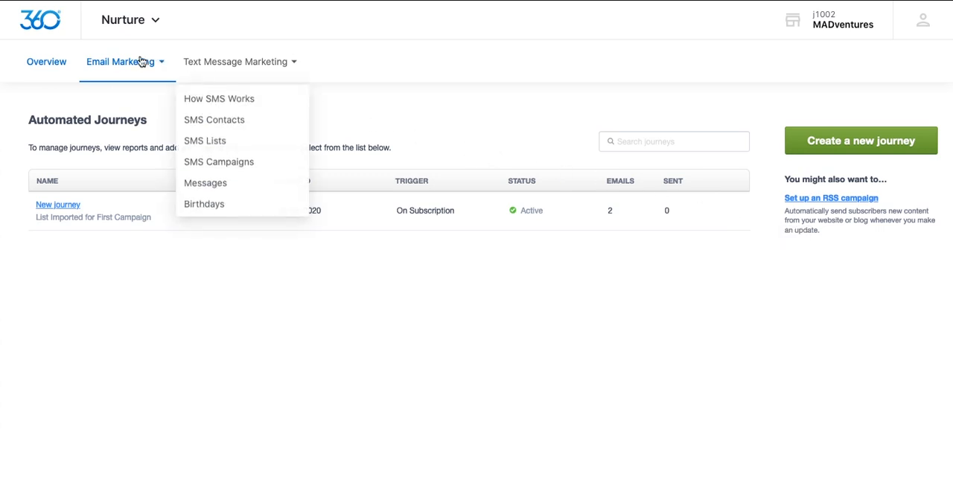
click(128, 66)
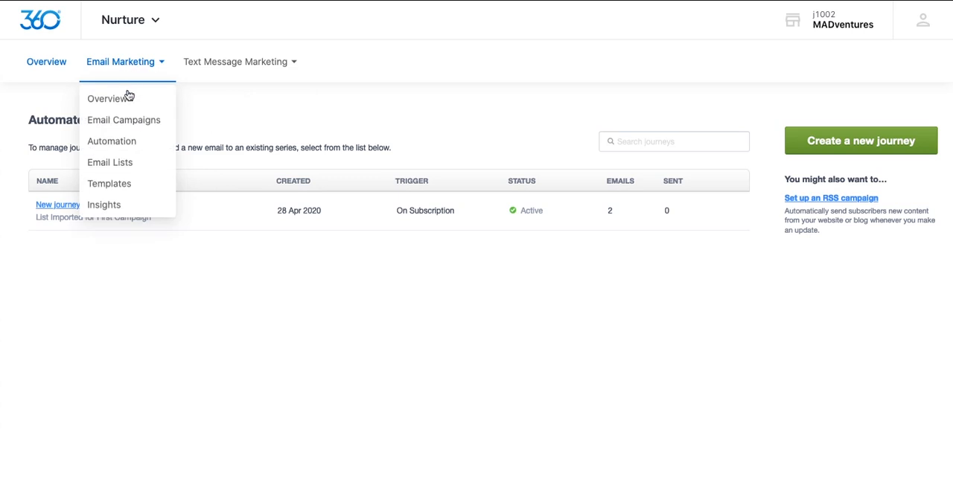
click(134, 170)
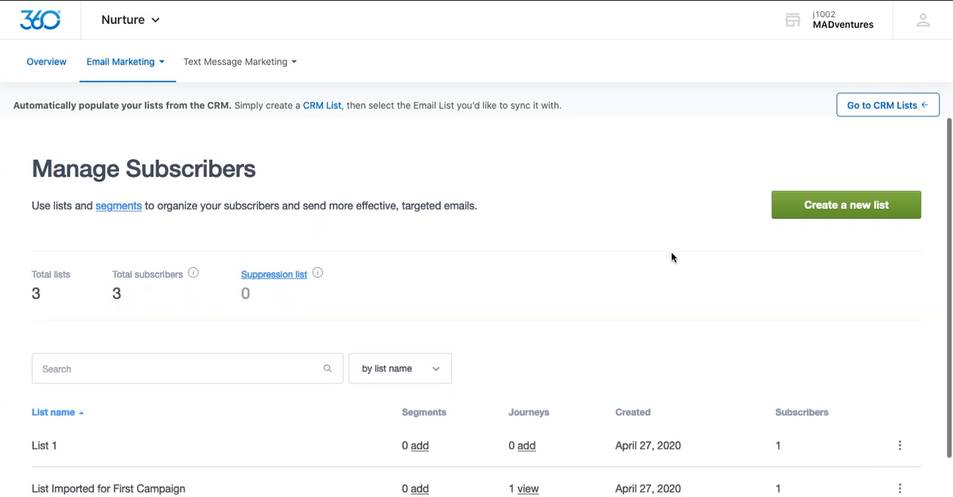
scroll(672, 257, down, 3)
scroll(671, 257, up, 3)
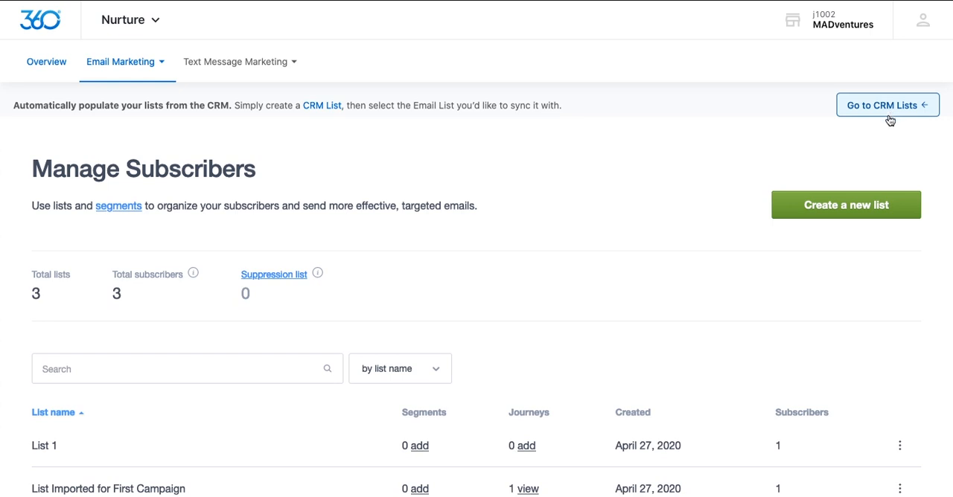
Step: Create a subscriber list named "New Subscribers" with the type Single opt-in (no confirmation required)
click(844, 215)
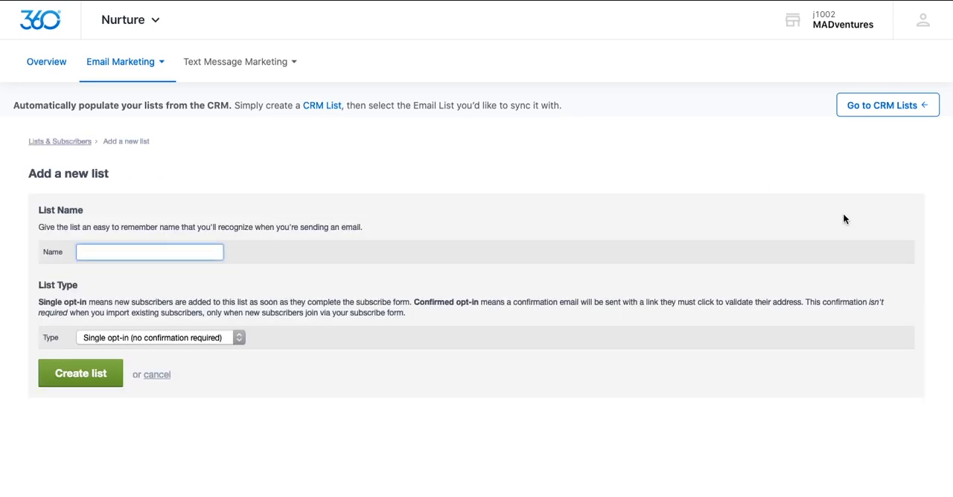
text(New Subscribers)
click(203, 339)
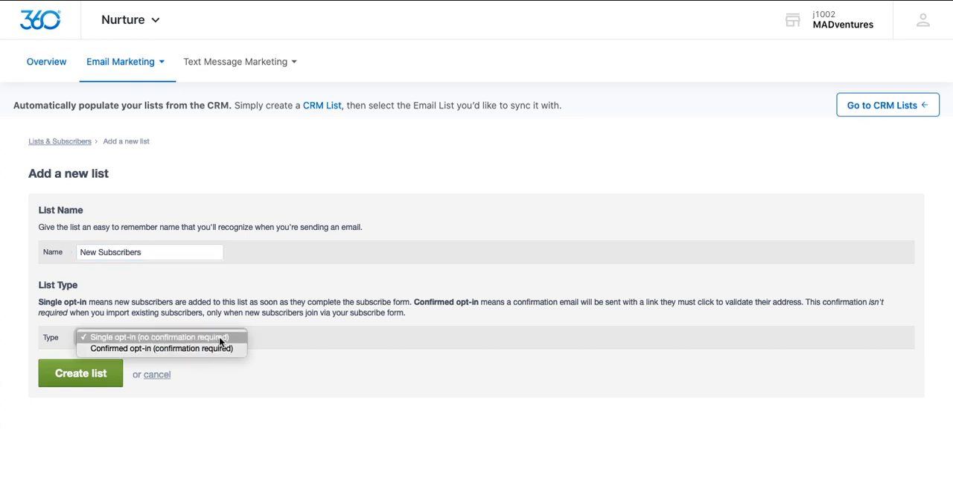
click(219, 337)
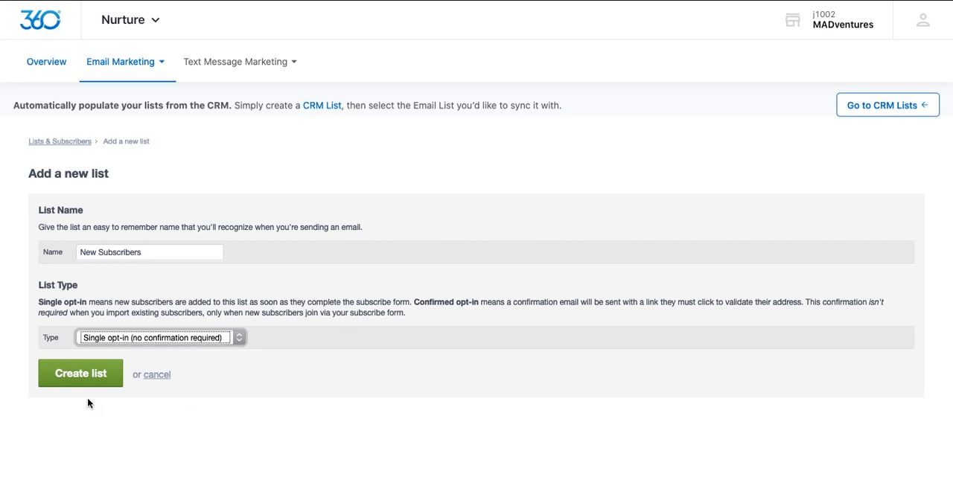
click(83, 379)
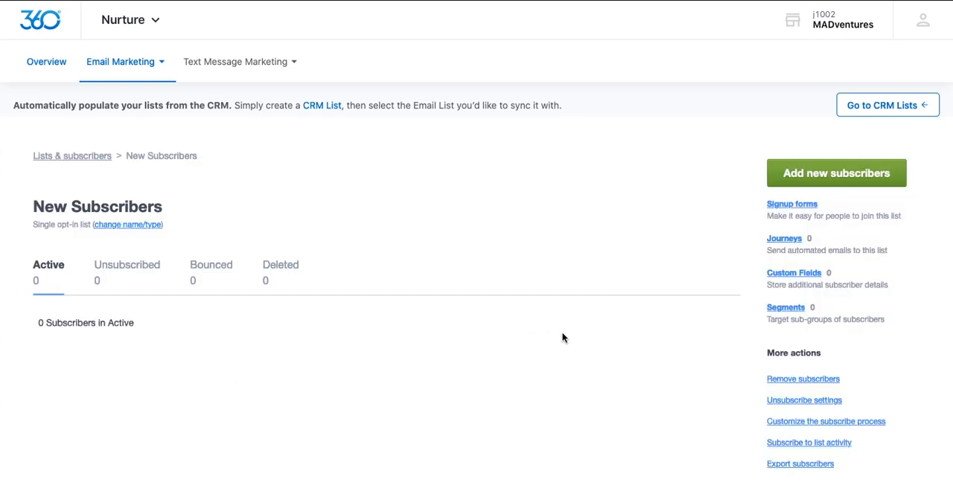
Step: Start adding subscribers to the New Subscribers list by uploading Marketing Contacts.csv, and go over the column matching
scroll(704, 326, down, 1)
scroll(704, 325, up, 1)
click(836, 173)
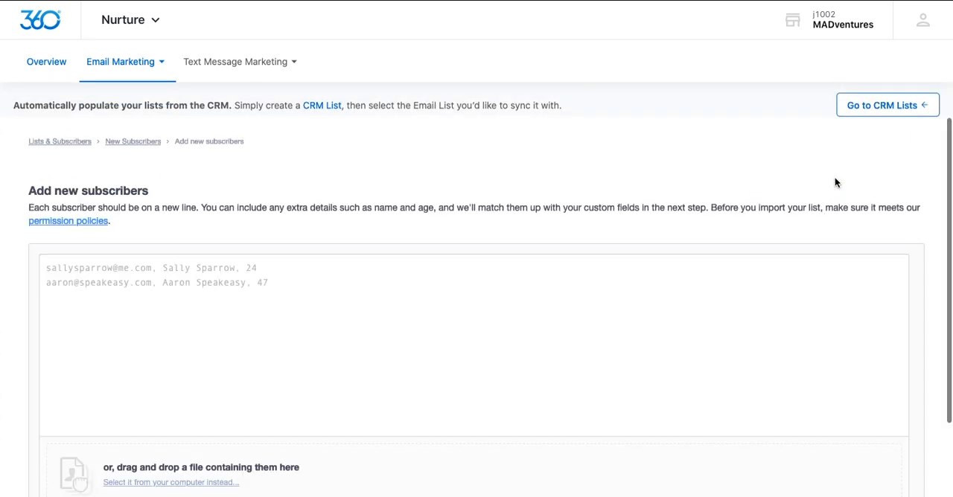
scroll(847, 282, down, 3)
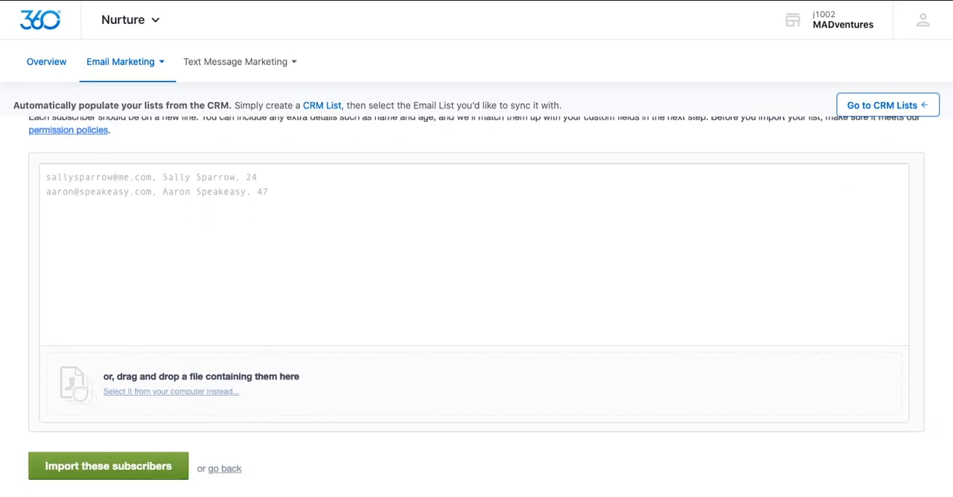
drag(952, 320, 836, 381)
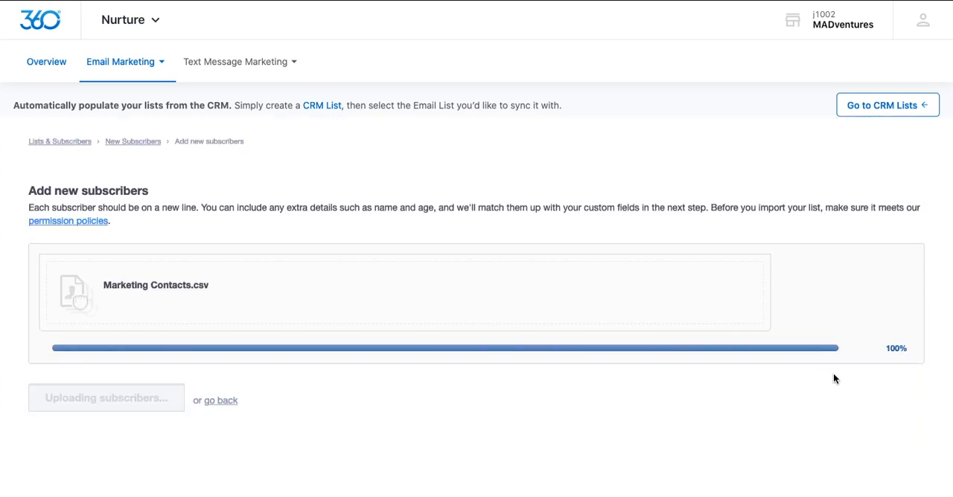
scroll(782, 382, down, 4)
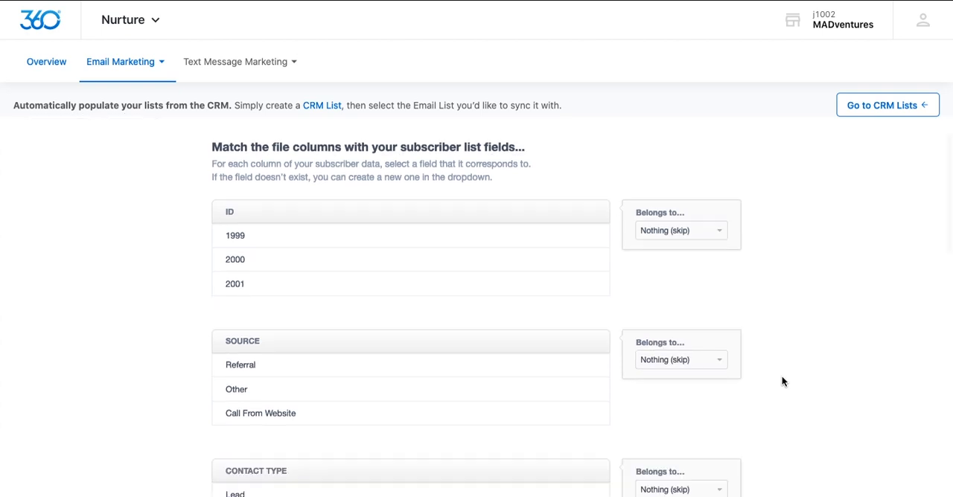
Step: Go over the remaining column matches of the imported file and finish adding the subscribers
scroll(781, 381, down, 5)
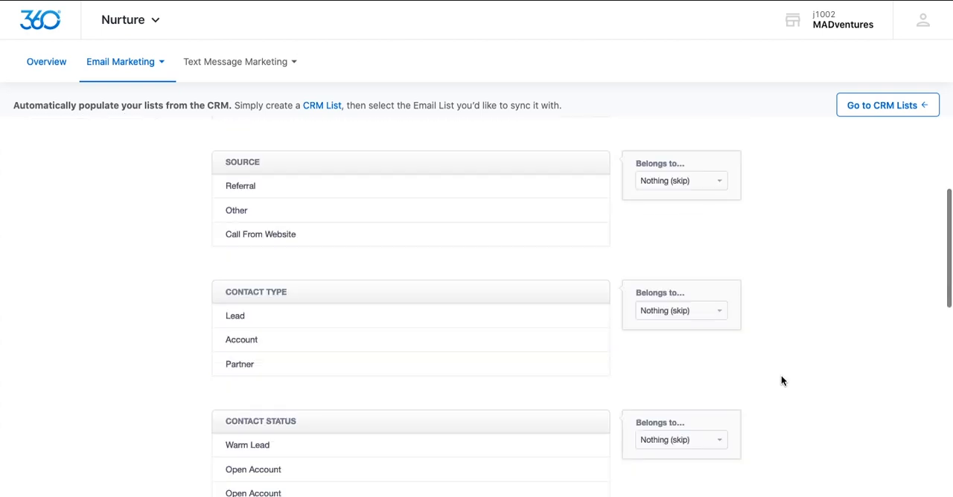
scroll(780, 381, down, 7)
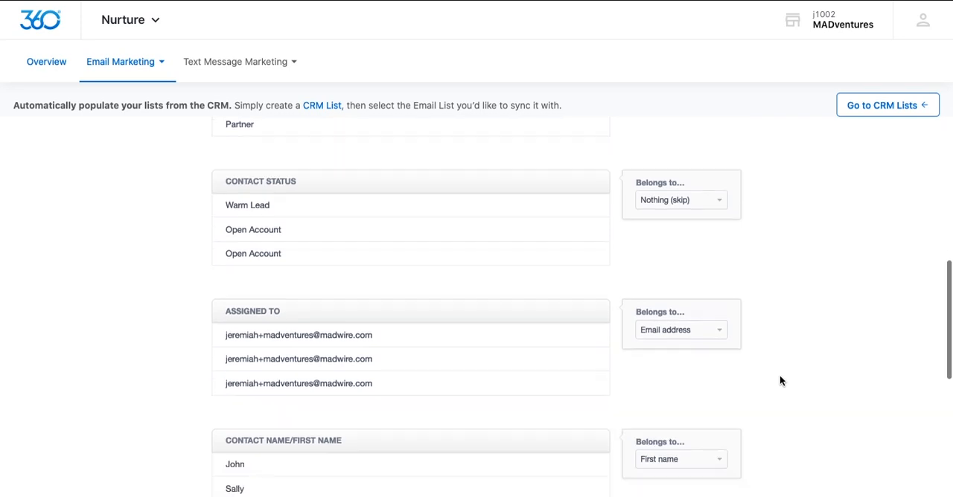
scroll(780, 381, down, 7)
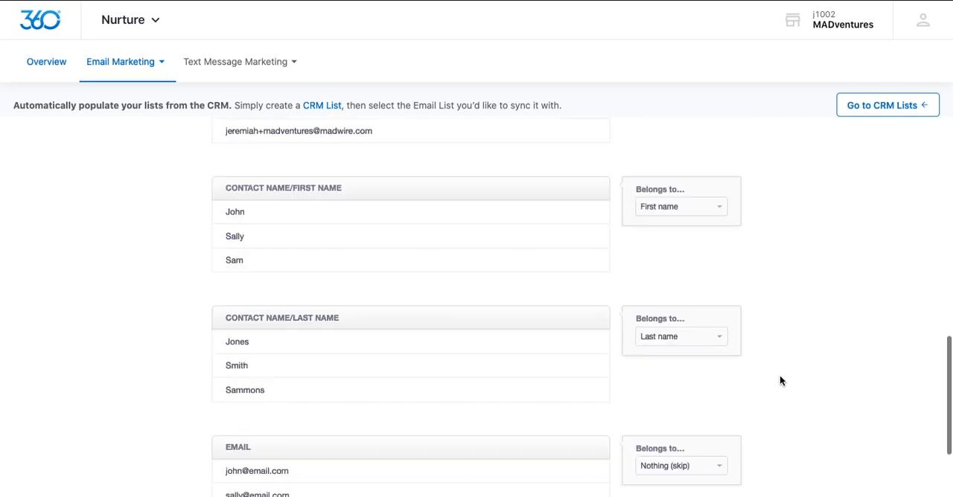
scroll(779, 375, down, 4)
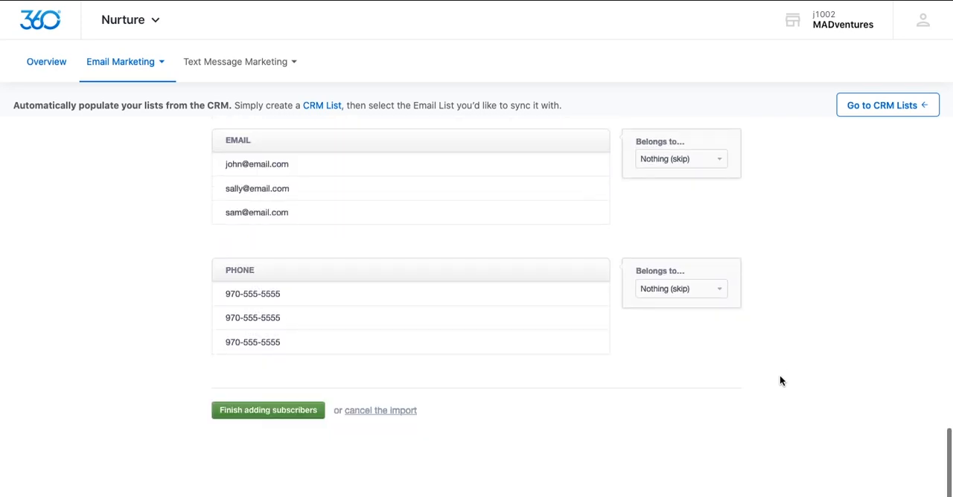
click(262, 412)
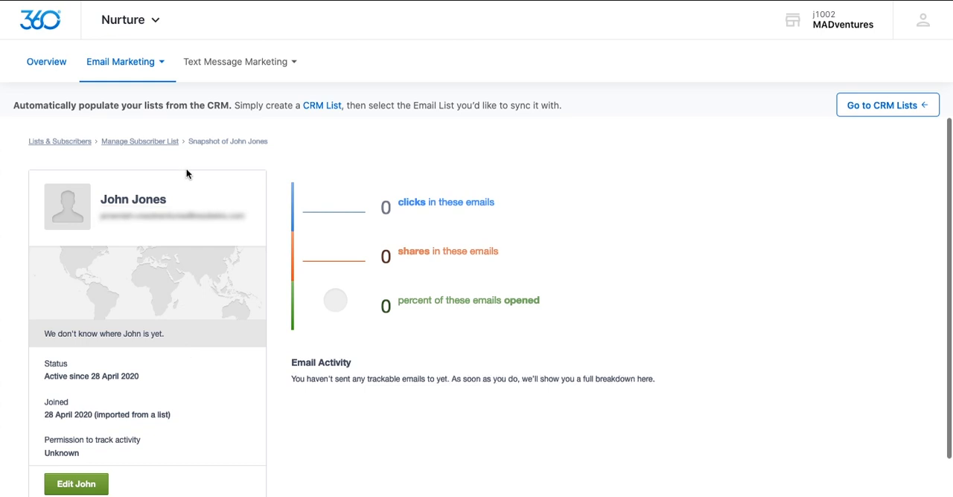
Step: Return to the New Subscribers list and look over the bulk actions offered for a selected subscriber, leaving the subscriber unselected
click(140, 142)
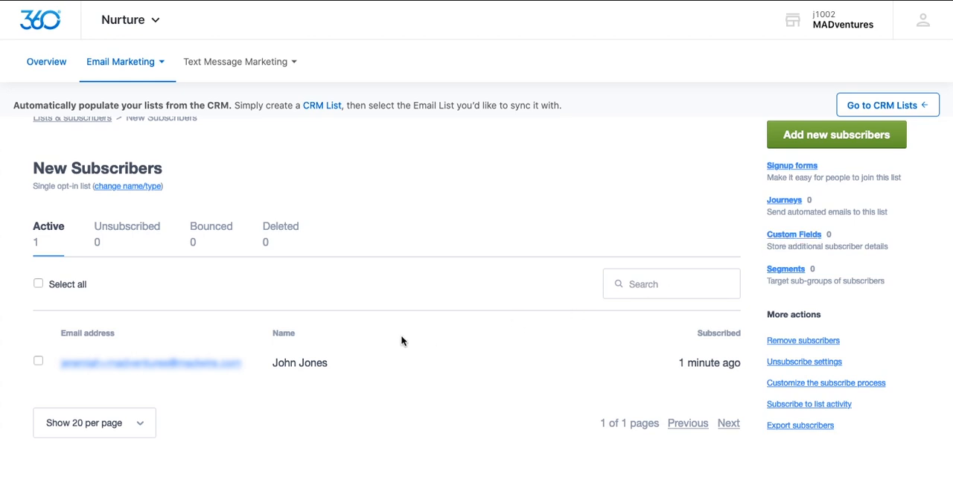
click(38, 362)
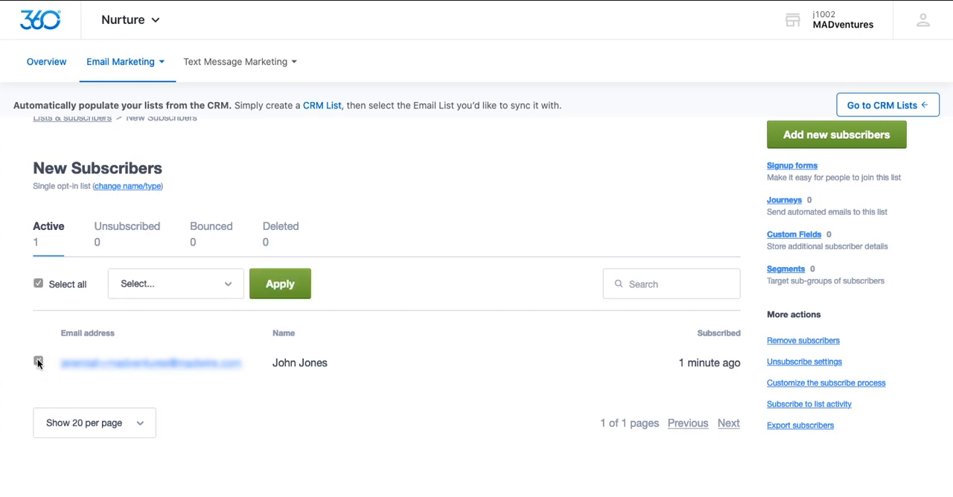
click(225, 290)
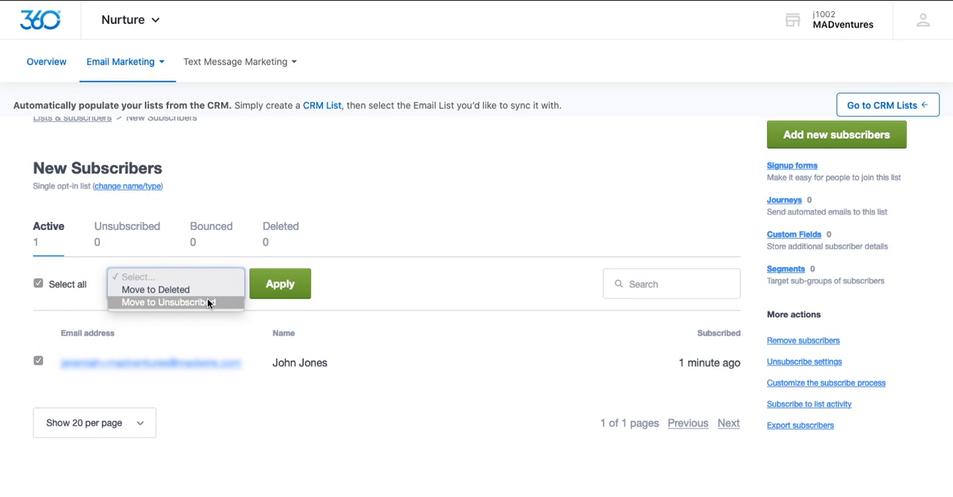
click(366, 305)
click(38, 362)
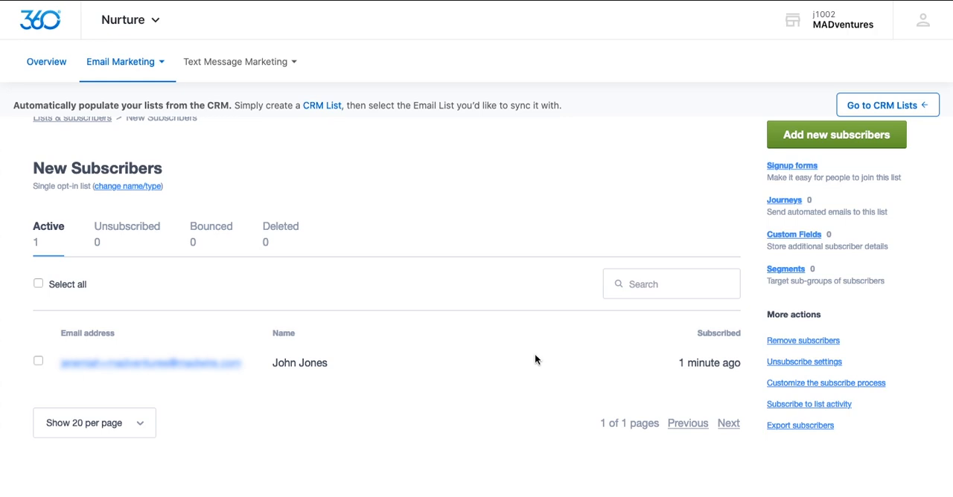
Step: Open the email Templates page and start a new template from scratch
click(132, 67)
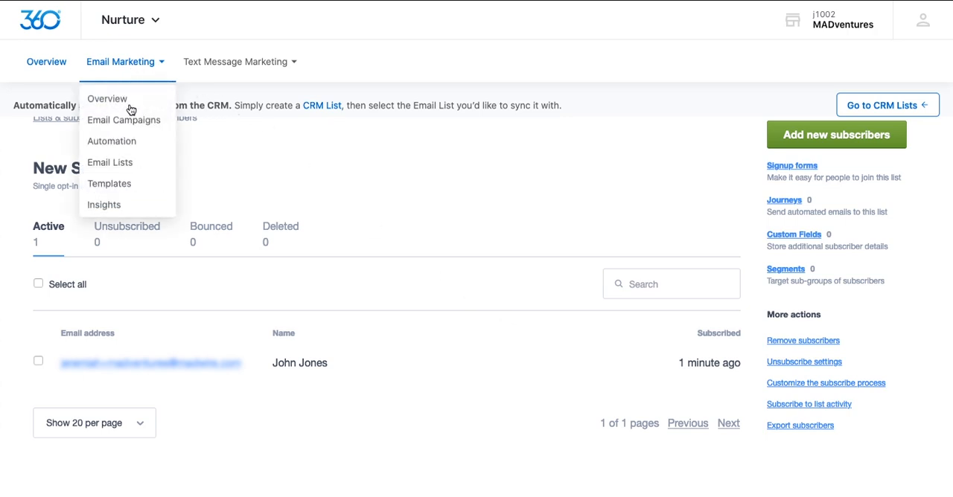
click(130, 190)
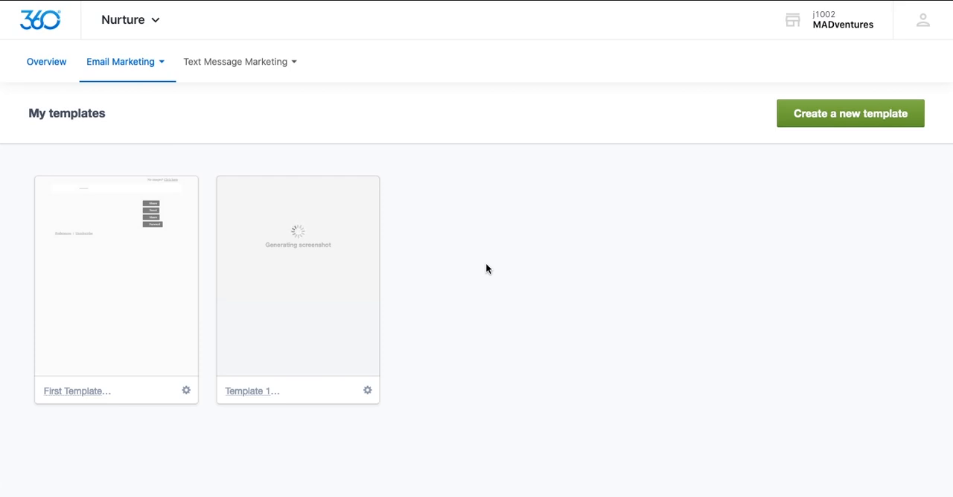
click(851, 116)
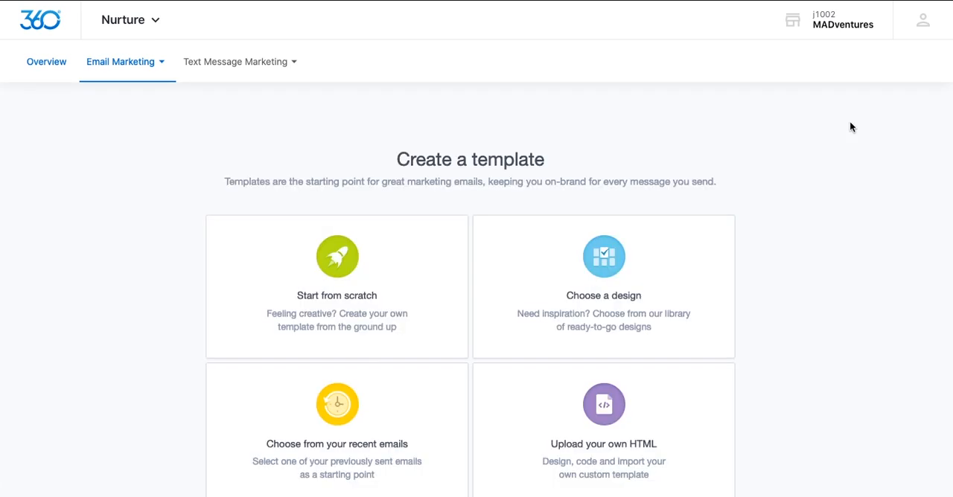
scroll(823, 245, down, 1)
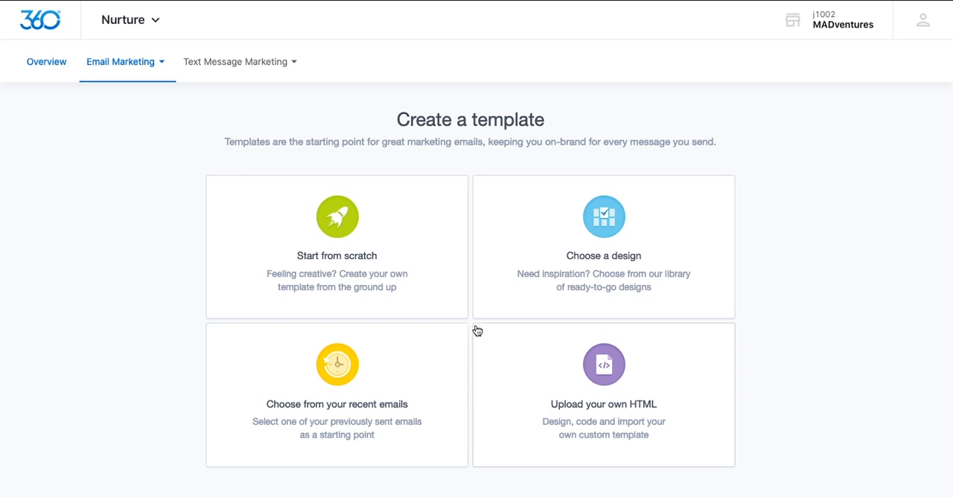
click(343, 264)
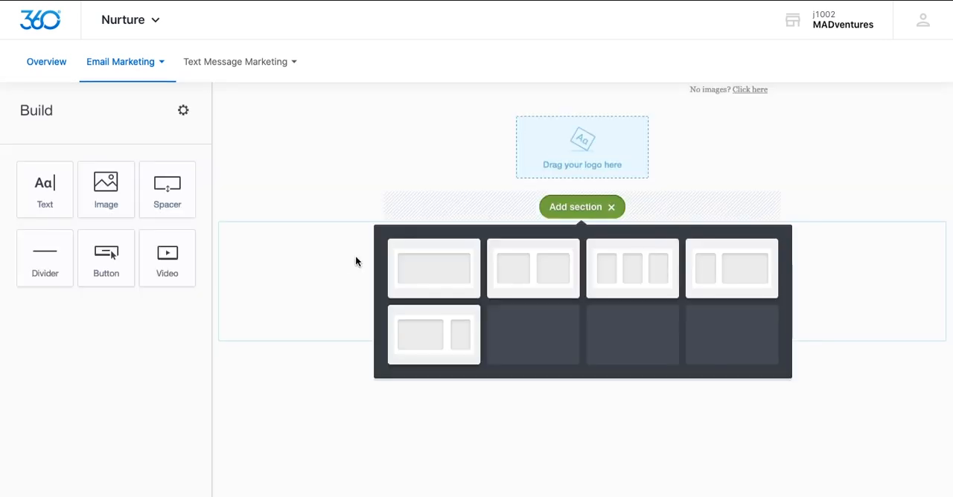
Step: Build a three-column section with an uploaded photo in the middle column and the text "Testing" in the first column
click(646, 272)
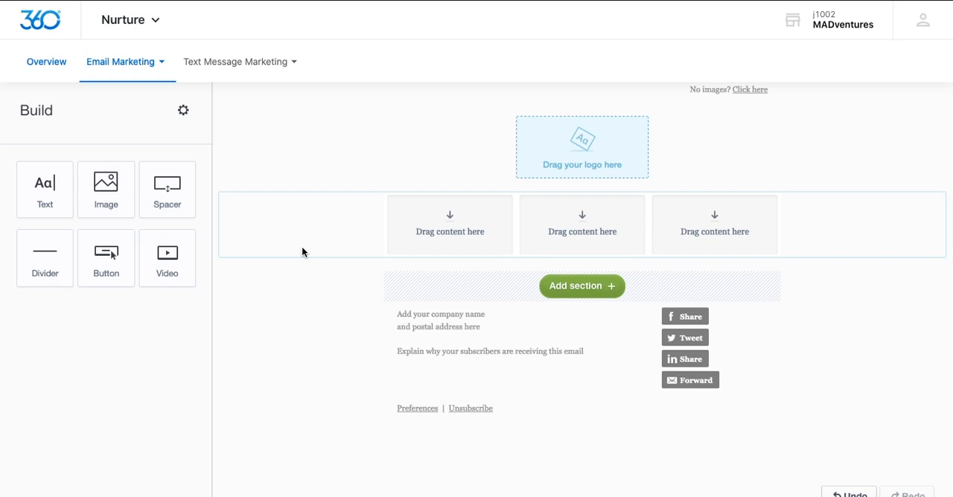
drag(106, 188, 575, 228)
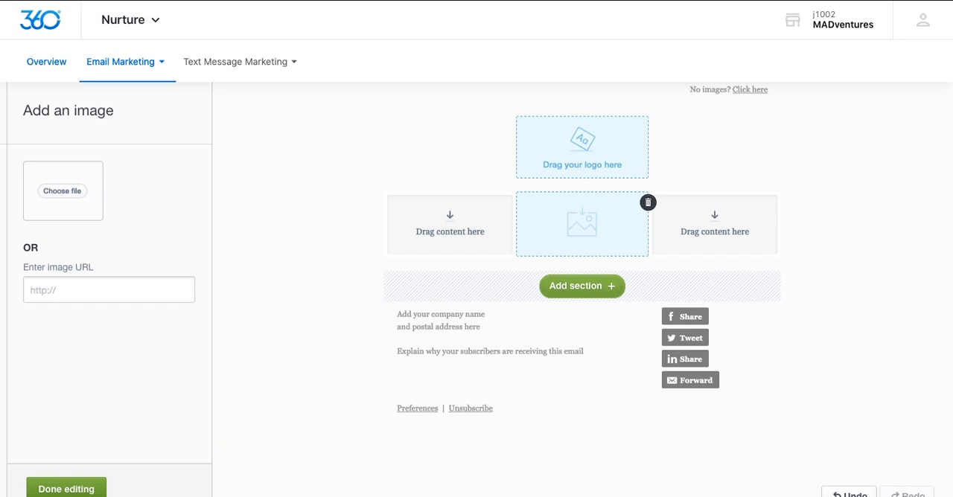
drag(952, 298, 602, 224)
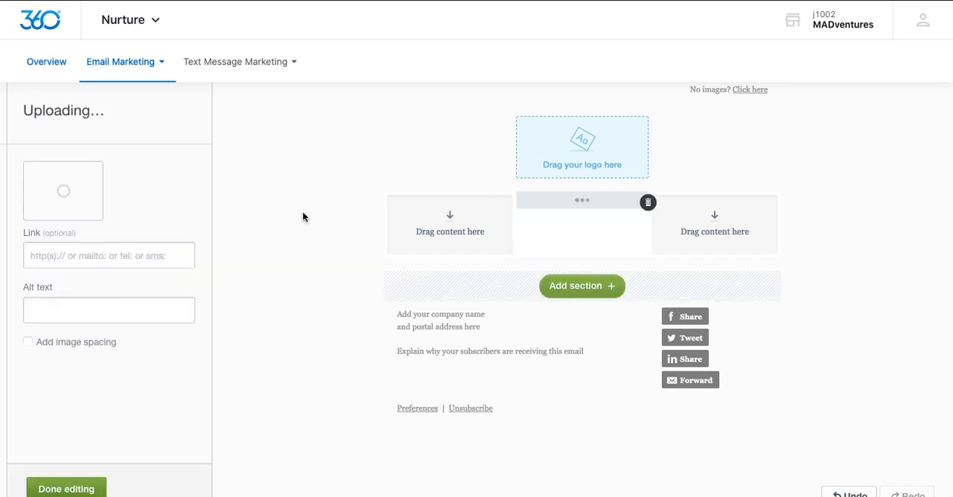
click(62, 485)
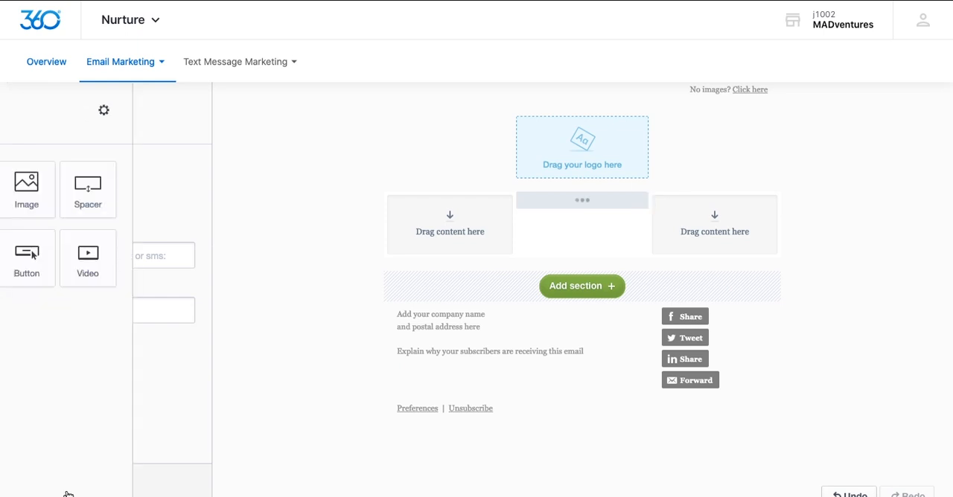
drag(45, 192, 433, 224)
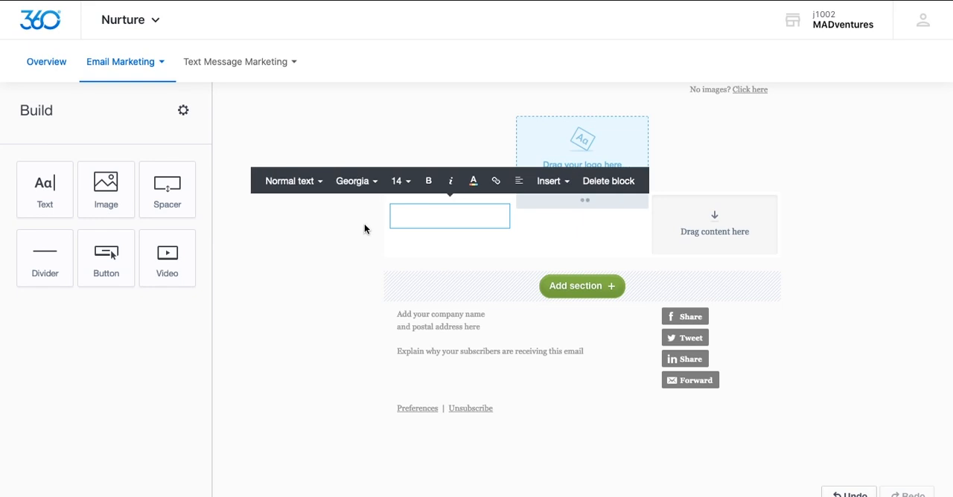
text(Testing)
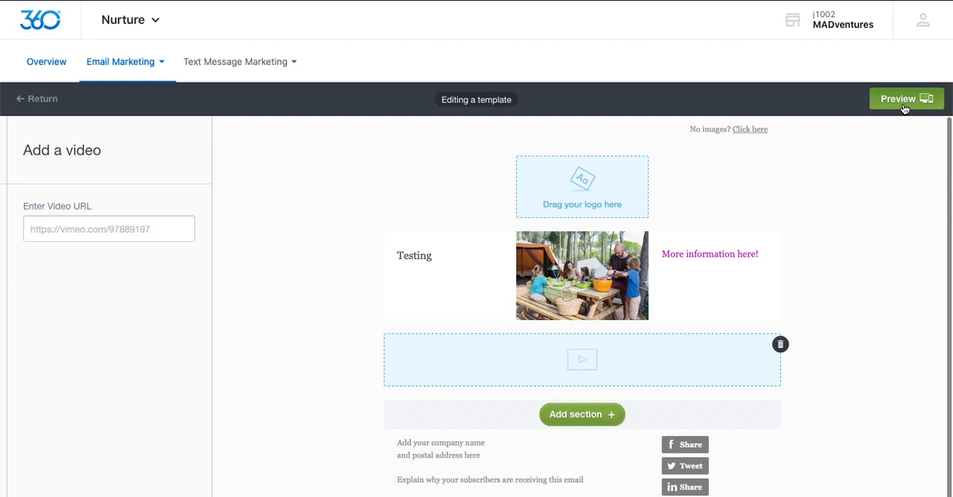
Step: Preview the template in its desktop and mobile versions and save it as "First Template"
click(903, 105)
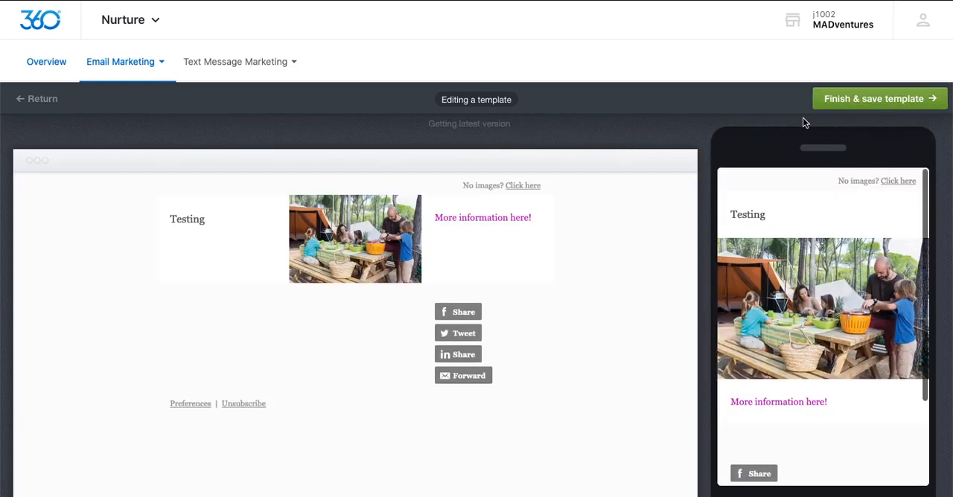
scroll(854, 236, down, 3)
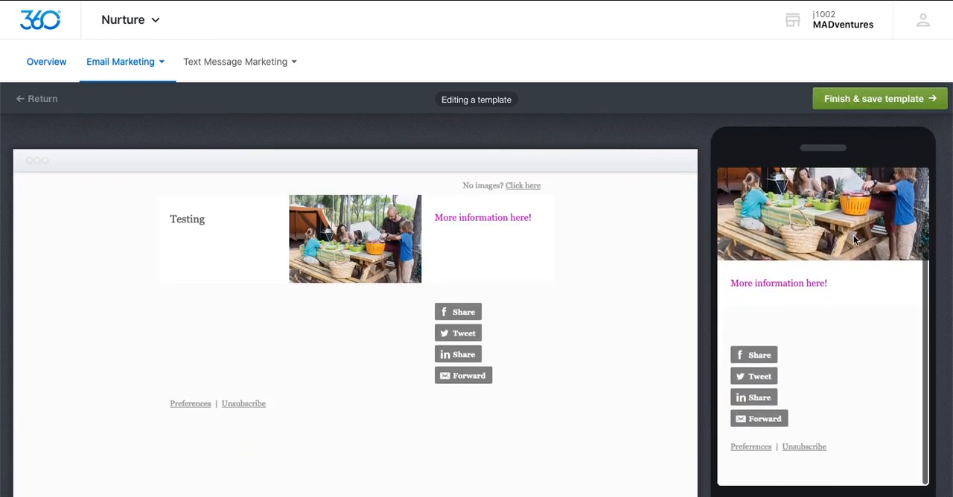
scroll(853, 236, up, 4)
click(875, 102)
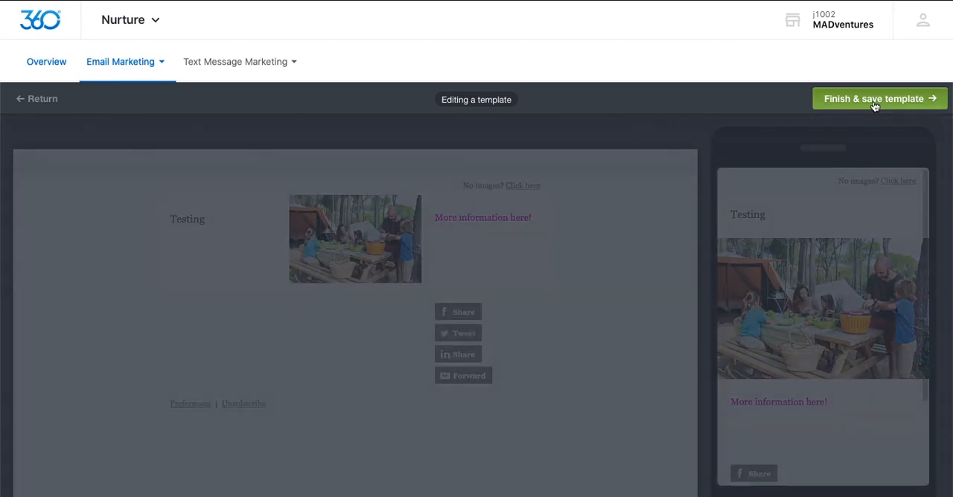
text(First Template)
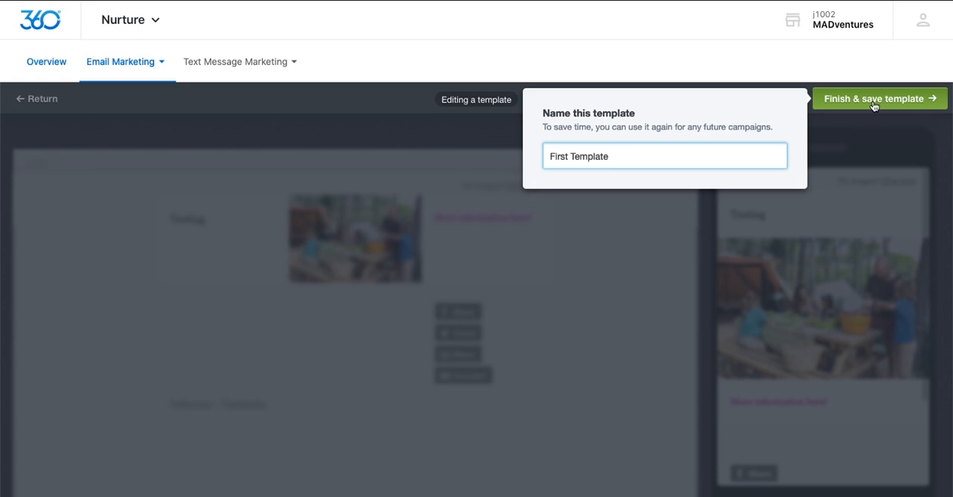
click(868, 102)
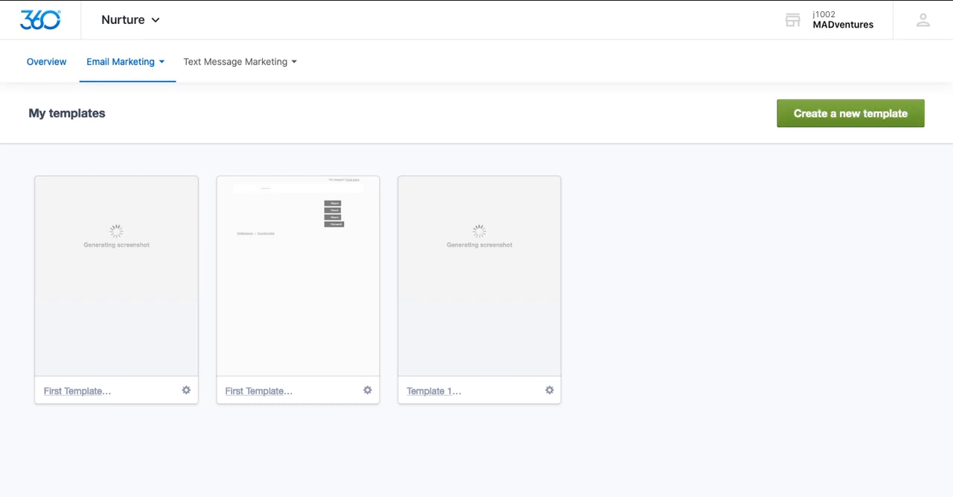
Step: Open the email marketing Insights and look over the campaign, automation and content performance reports
click(139, 67)
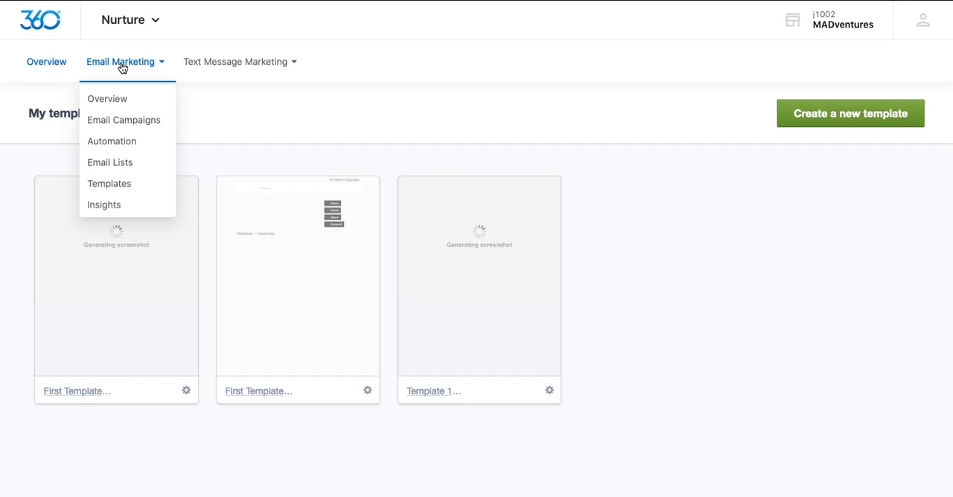
click(120, 207)
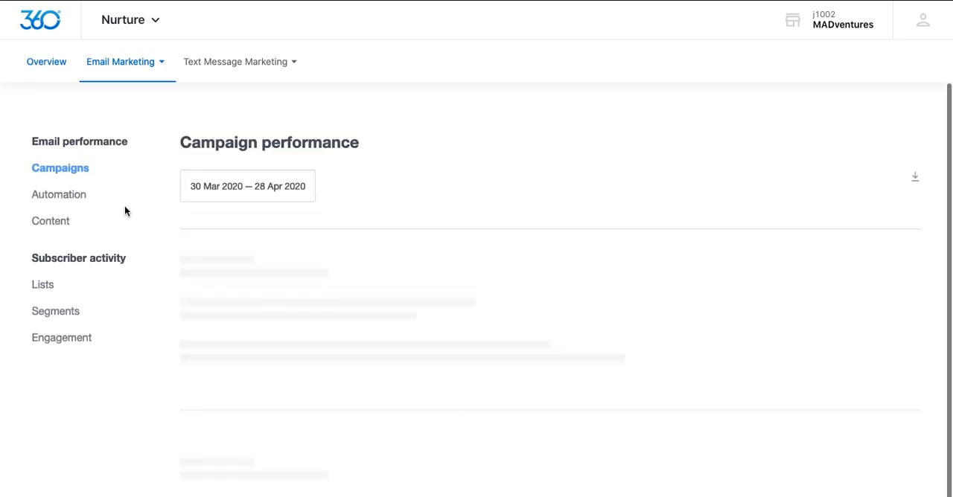
scroll(174, 215, down, 1)
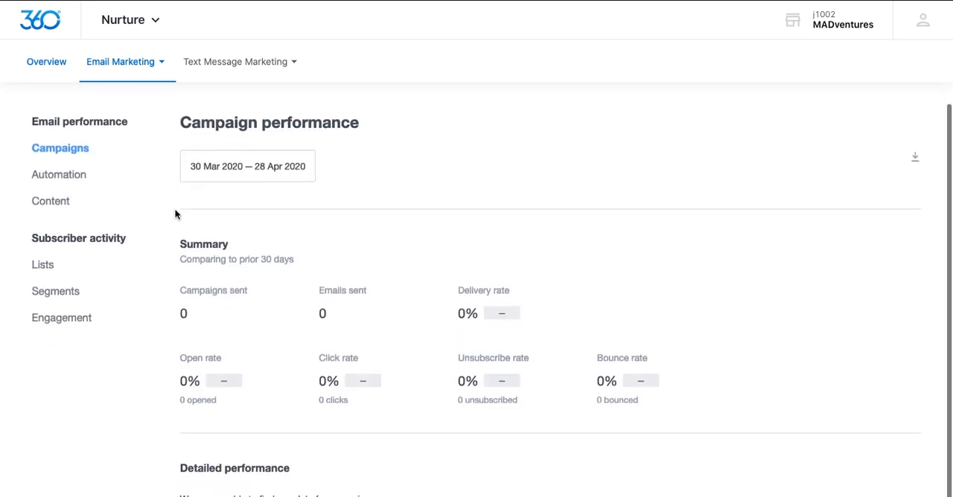
scroll(175, 214, up, 1)
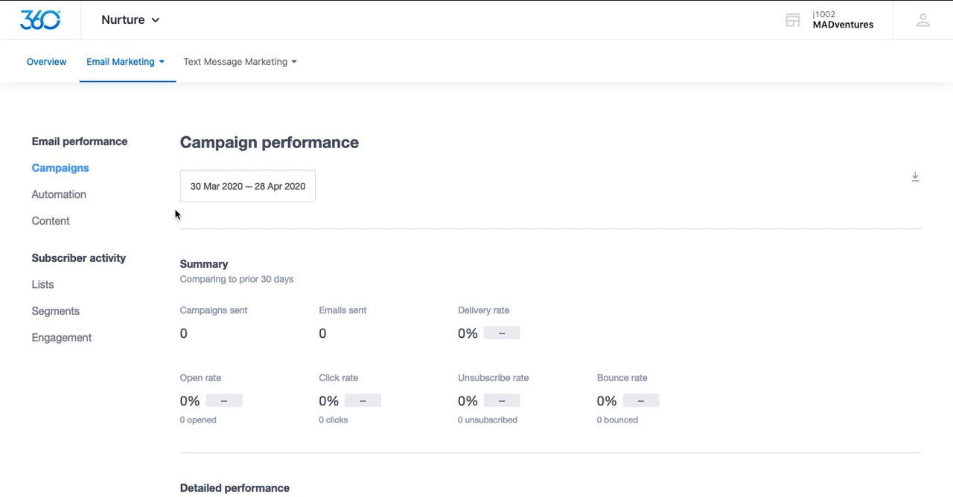
click(59, 198)
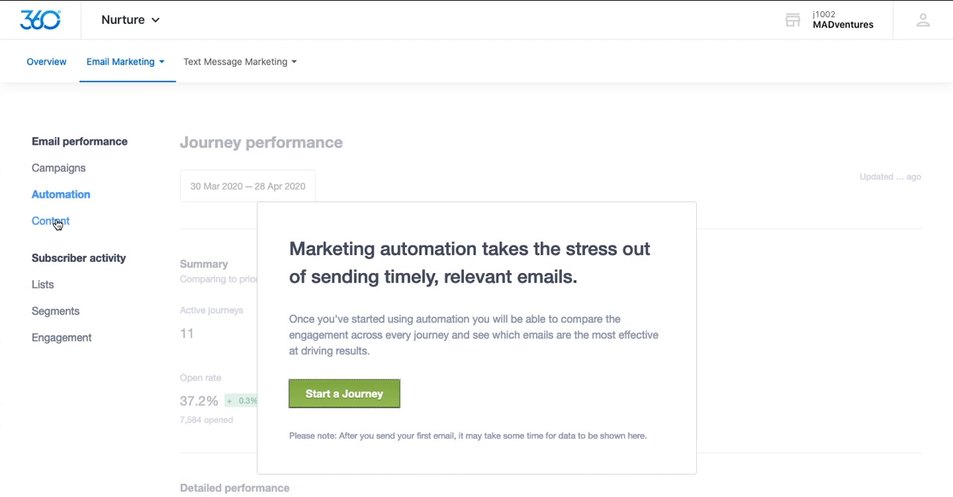
click(57, 224)
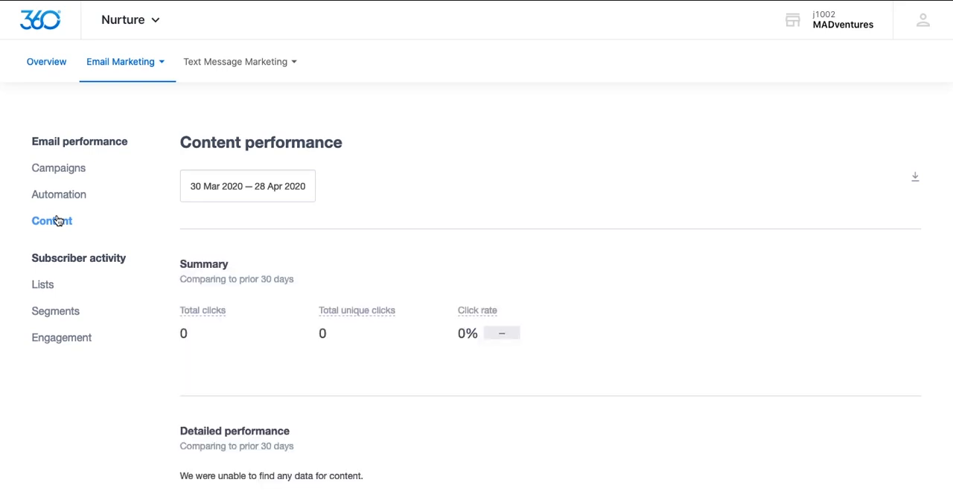
Step: Look over the Lists, Segments and Engagement reports of subscriber activity and return to the campaign performance report
click(46, 285)
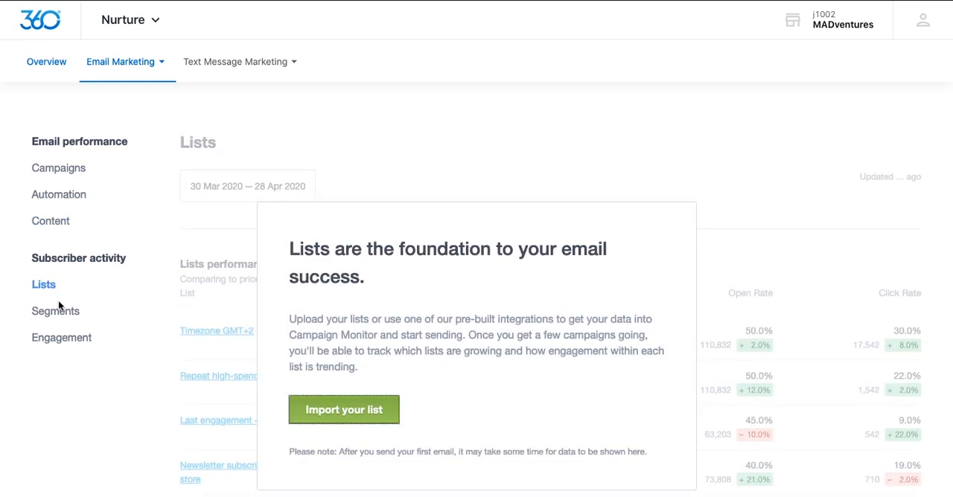
click(60, 313)
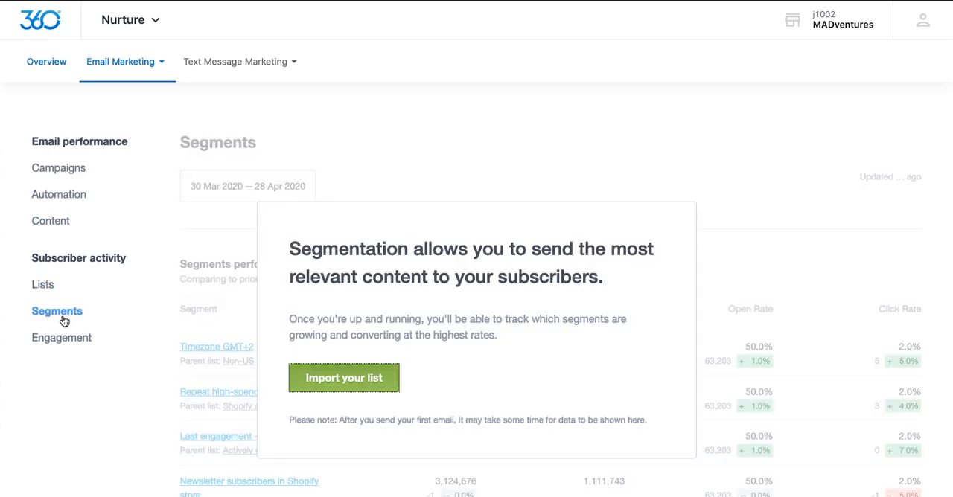
click(63, 339)
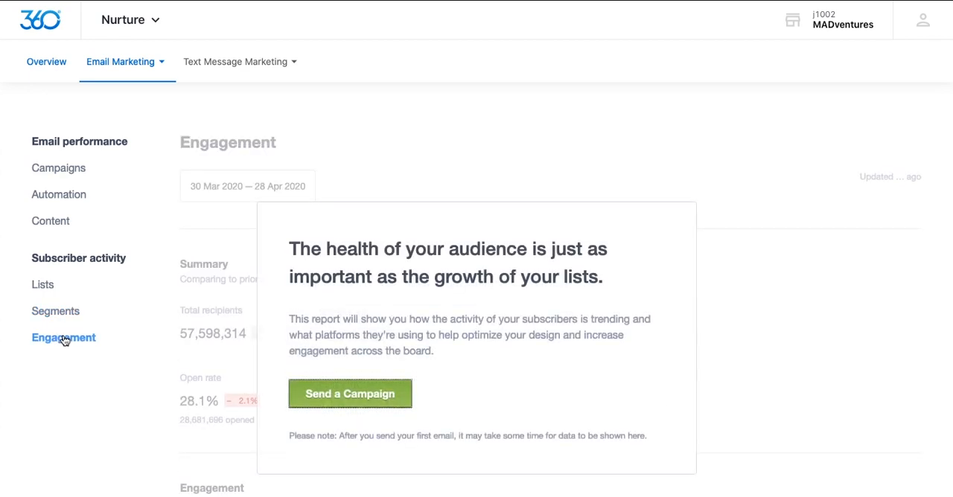
click(71, 172)
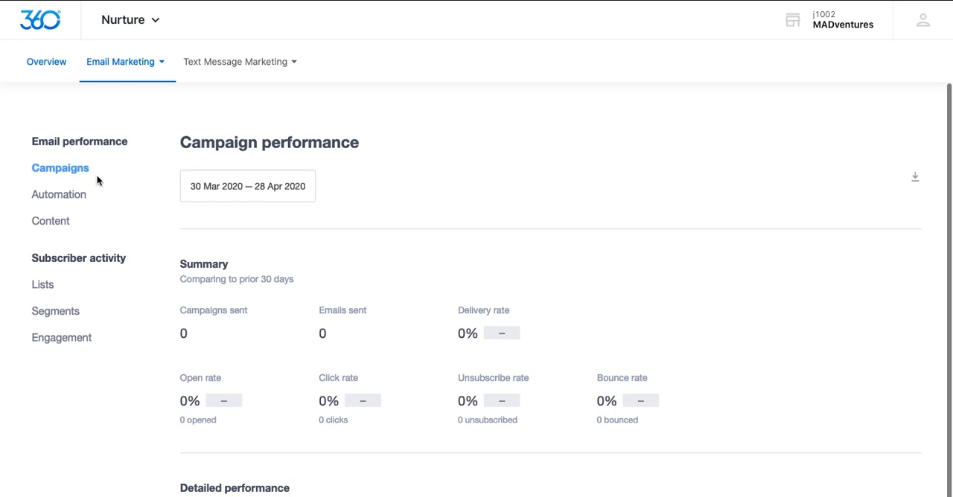